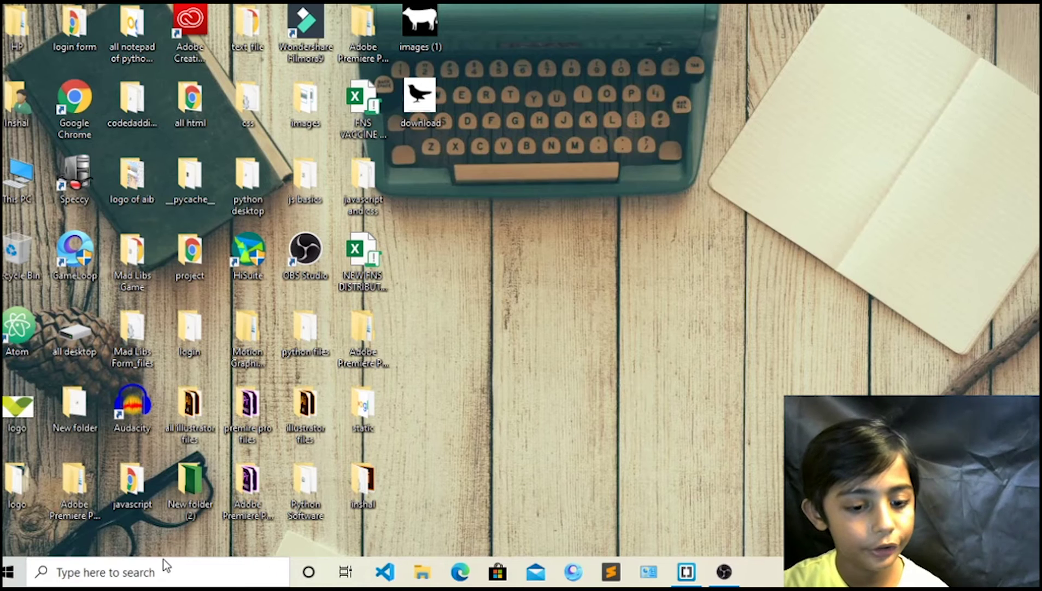
- Launch Adobe Illustrator CC 2018 from Windows search using 'il'
click(155, 569)
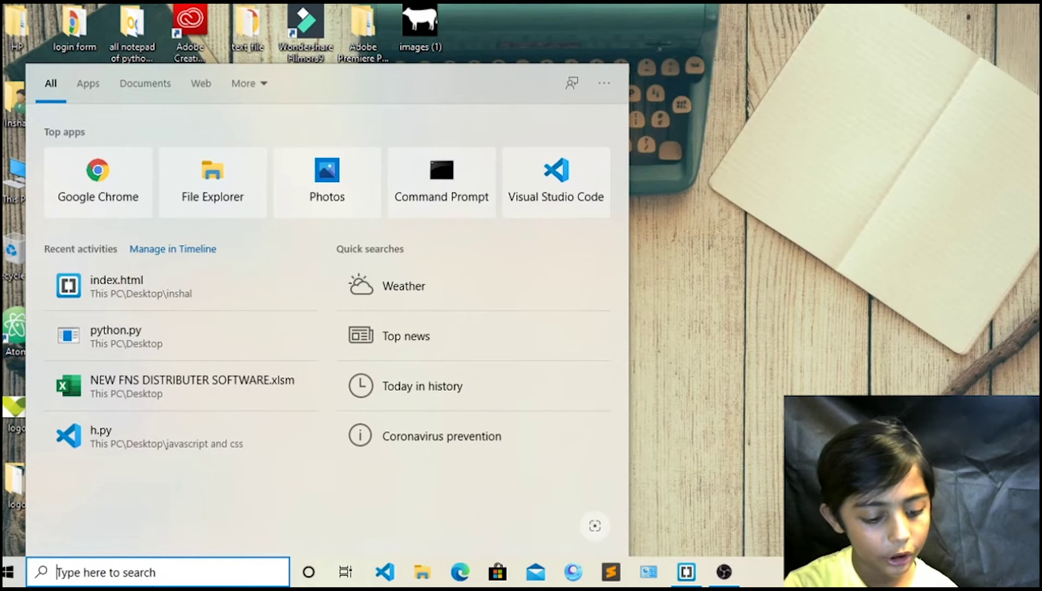
text(il)
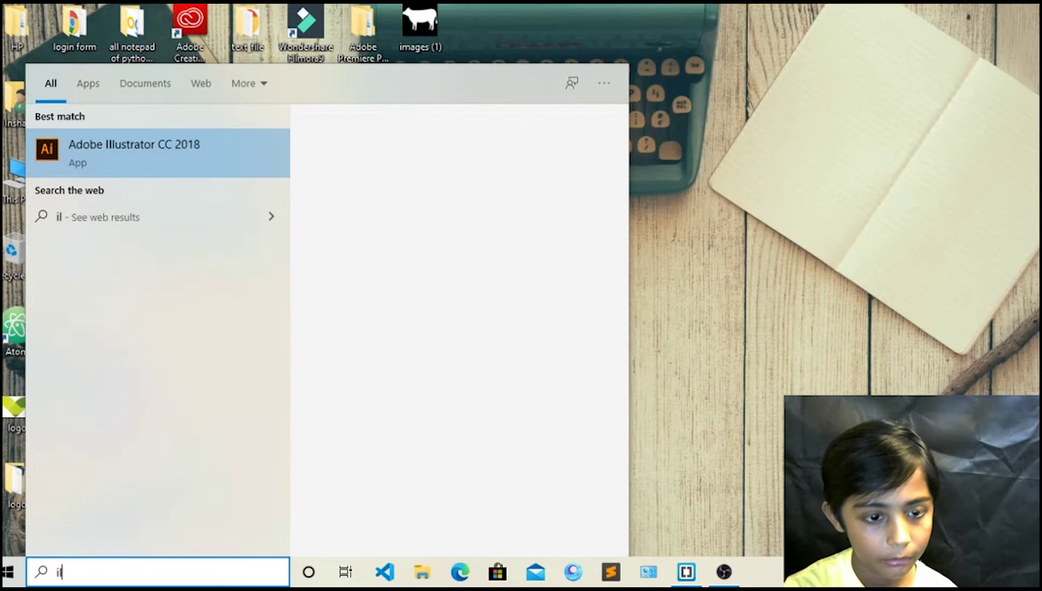
key(Return)
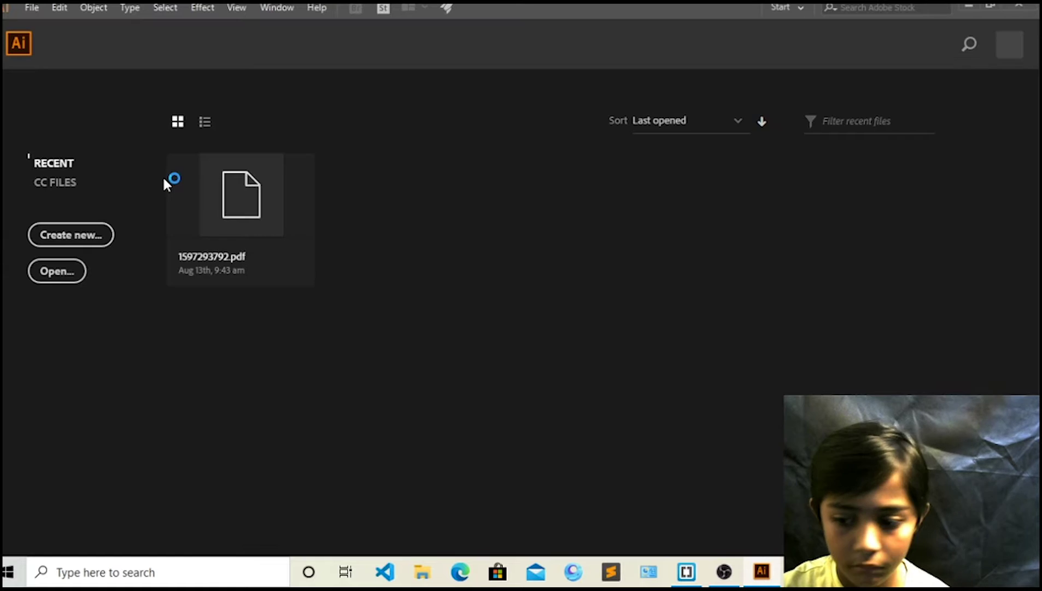
- Create a new blank Letter-size document, Untitled-1
click(82, 240)
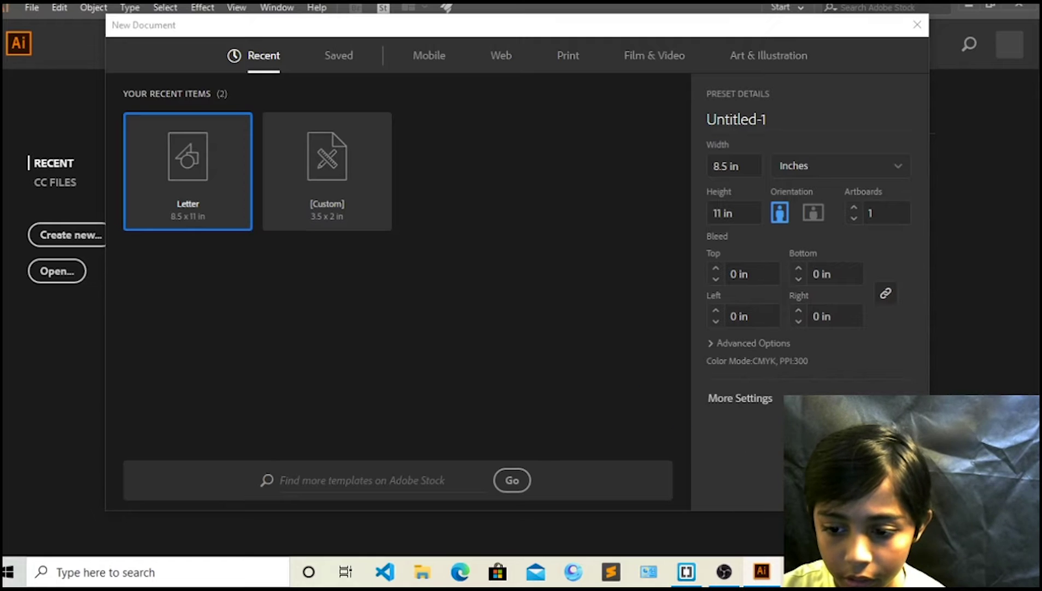
click(809, 484)
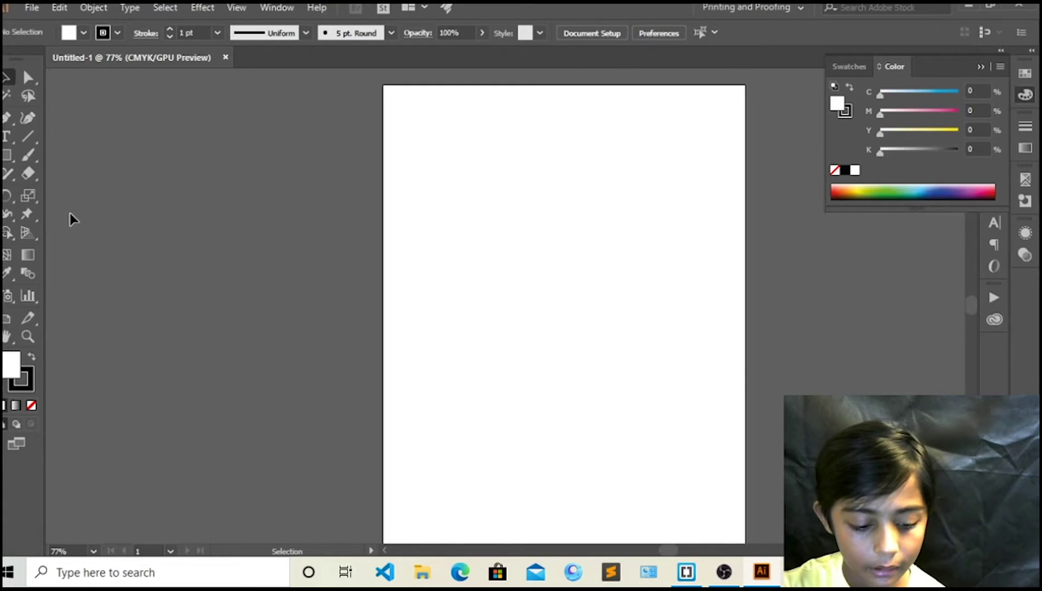
drag(7, 155, 75, 198)
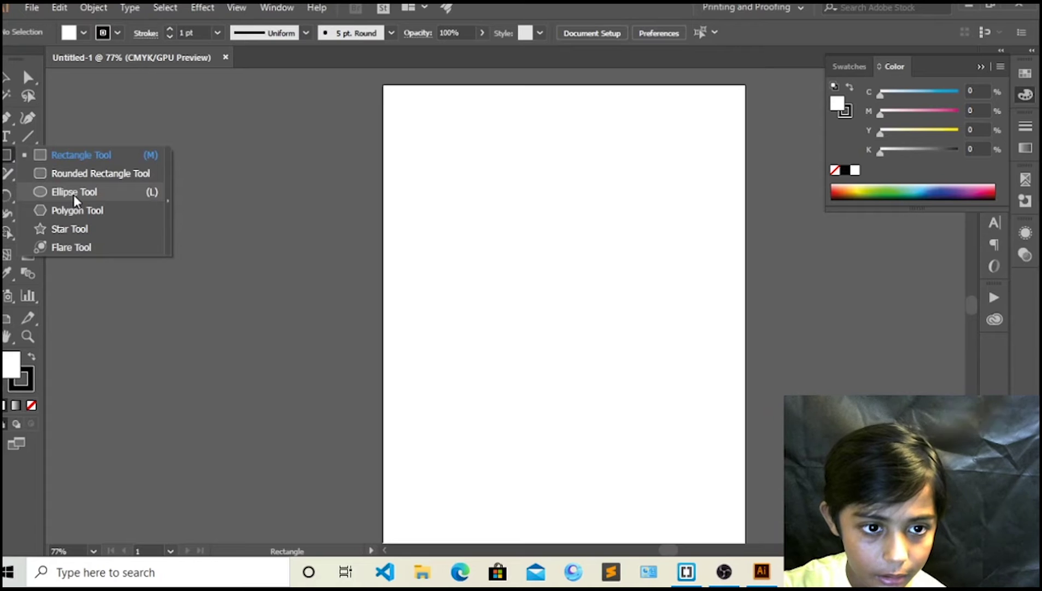
- Draw a circle, drag an overlapping copy just to its right, and select both
click(73, 194)
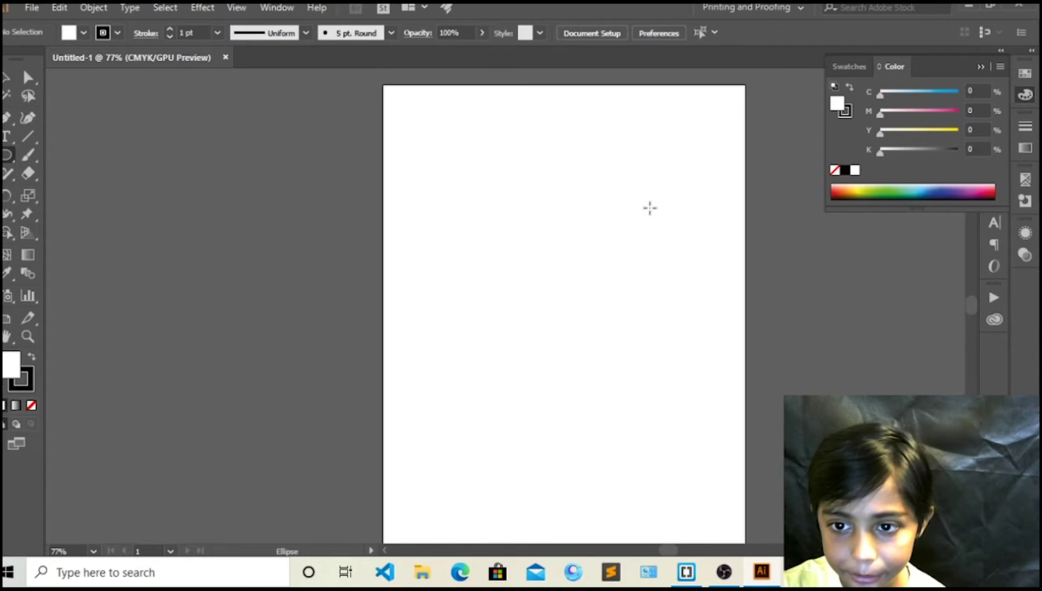
drag(649, 208, 539, 324)
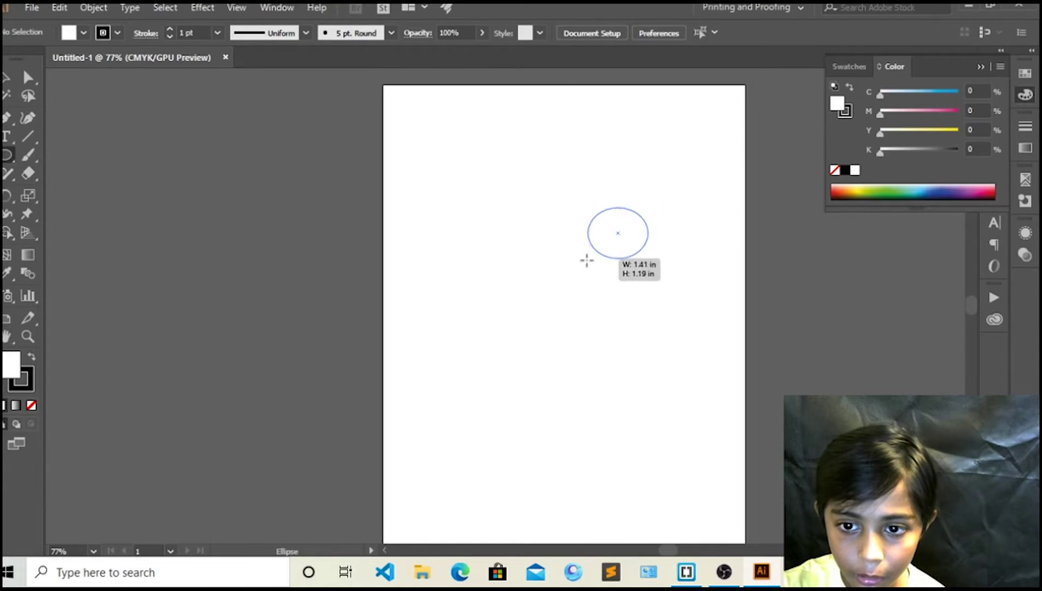
drag(539, 324, 532, 323)
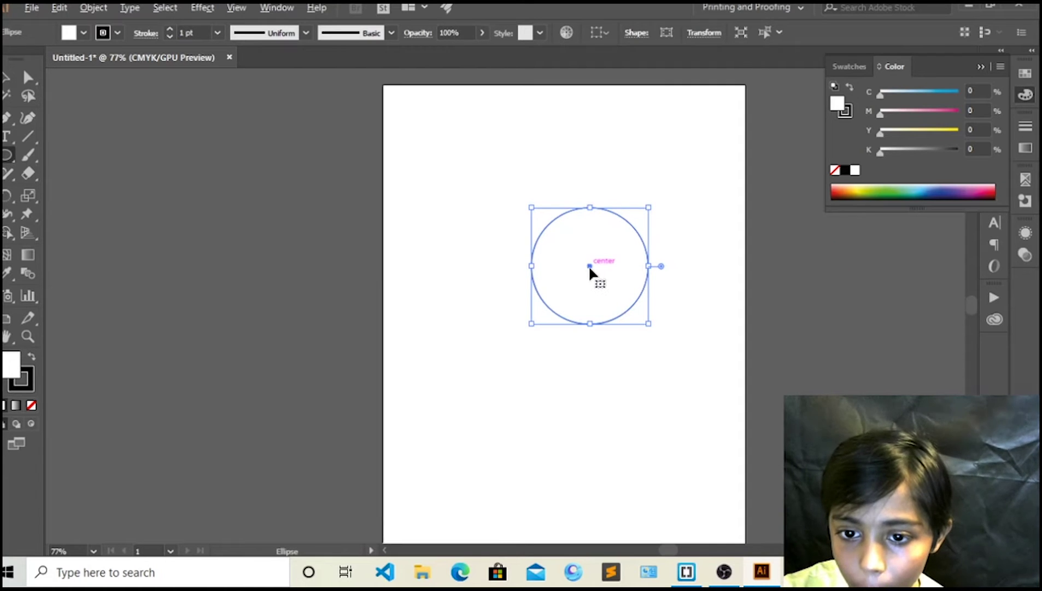
drag(590, 268, 657, 264)
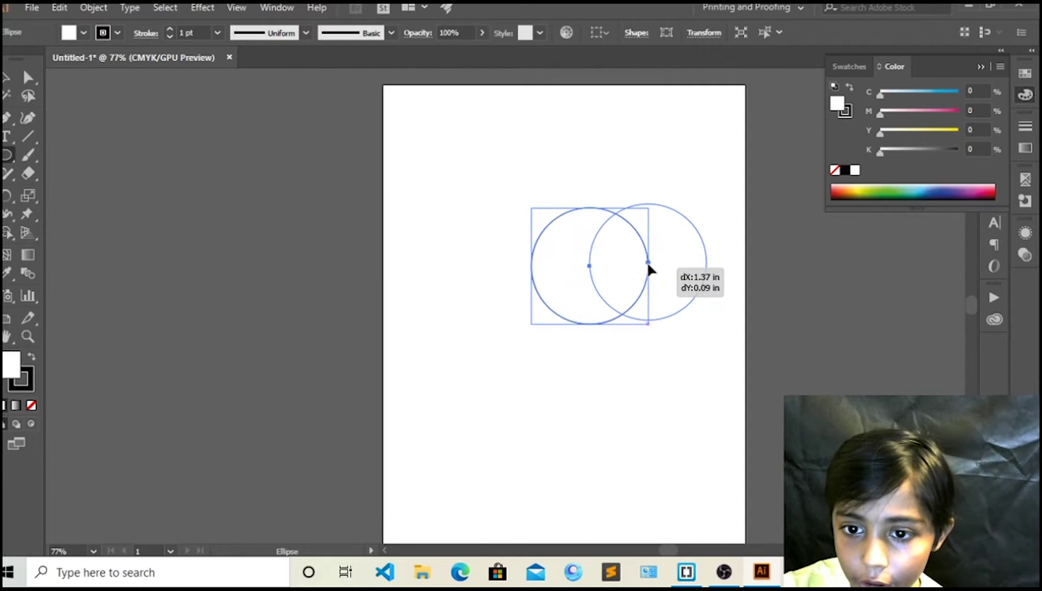
drag(658, 265, 659, 268)
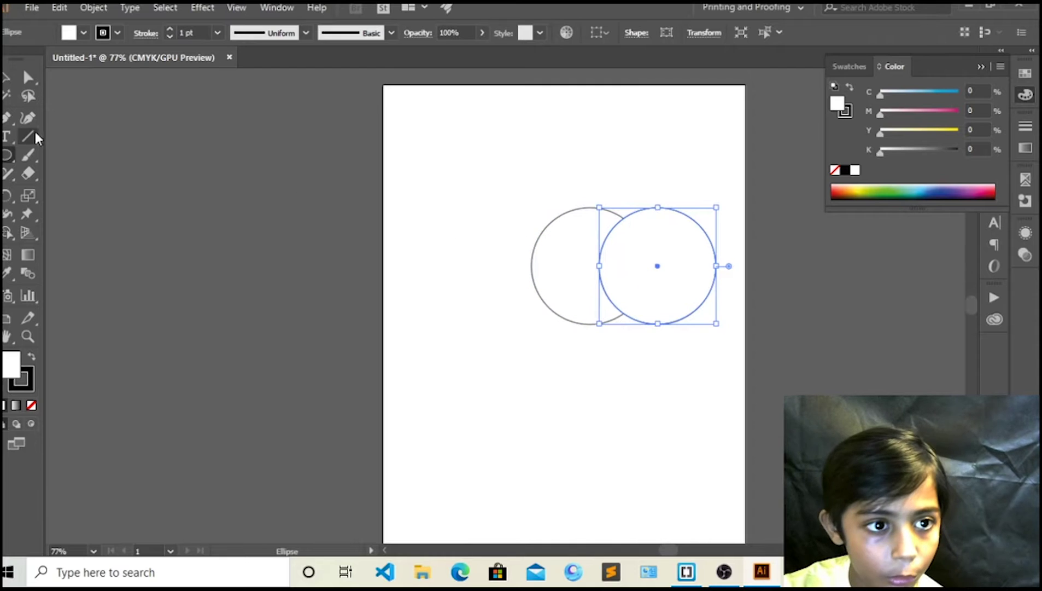
key(v)
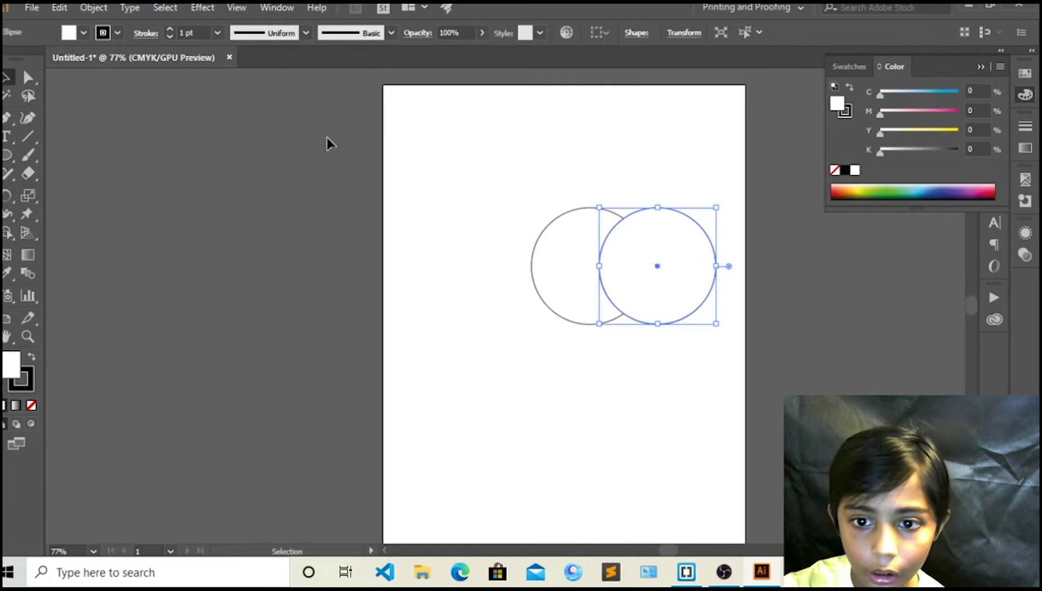
drag(432, 145, 731, 326)
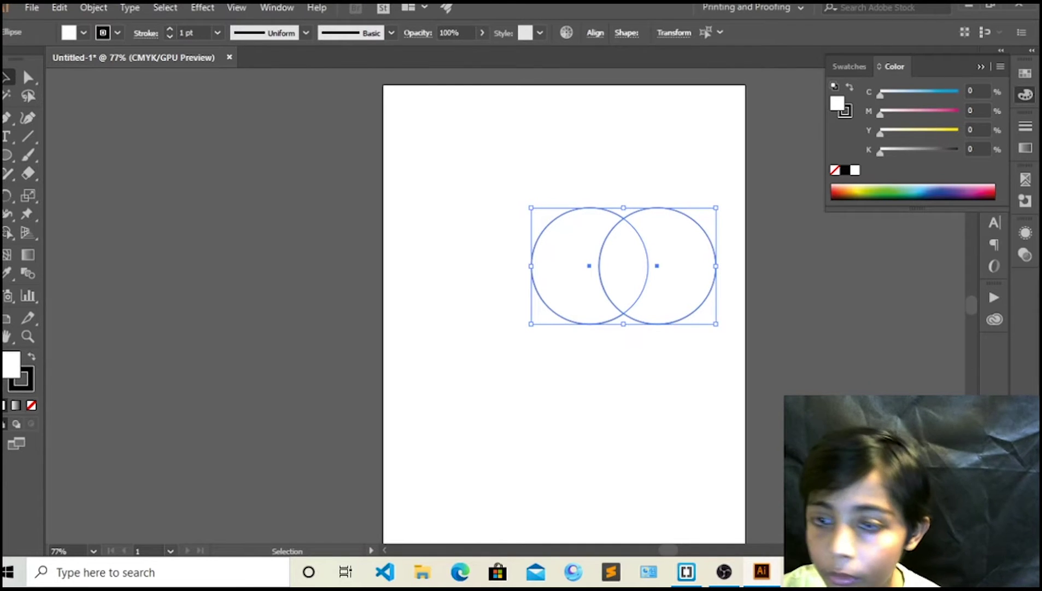
- Fill both circles with pure red FF0000, then deselect them
double_click(12, 368)
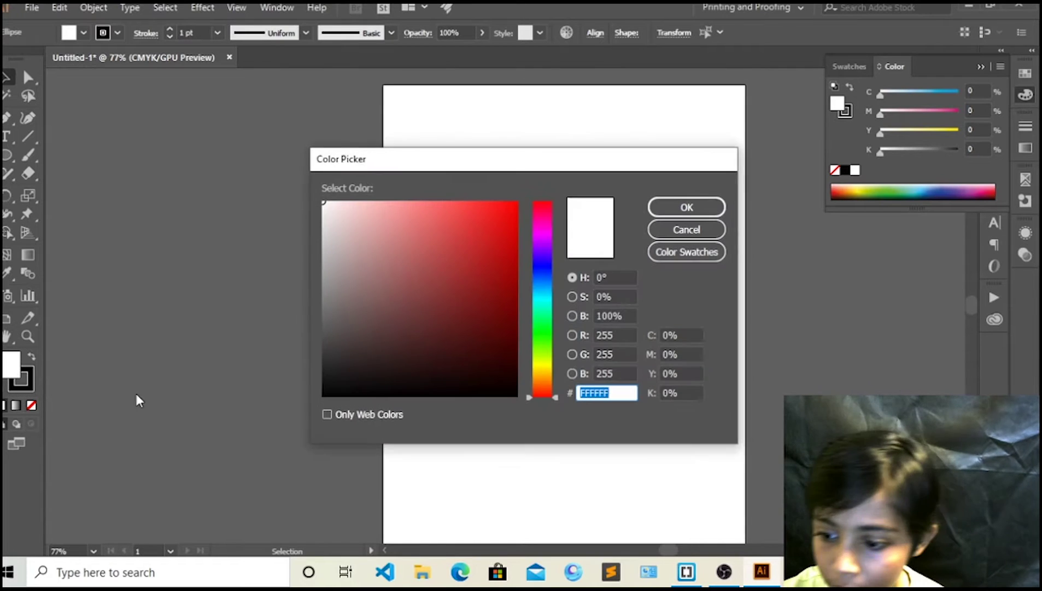
drag(550, 293, 541, 397)
drag(473, 269, 521, 194)
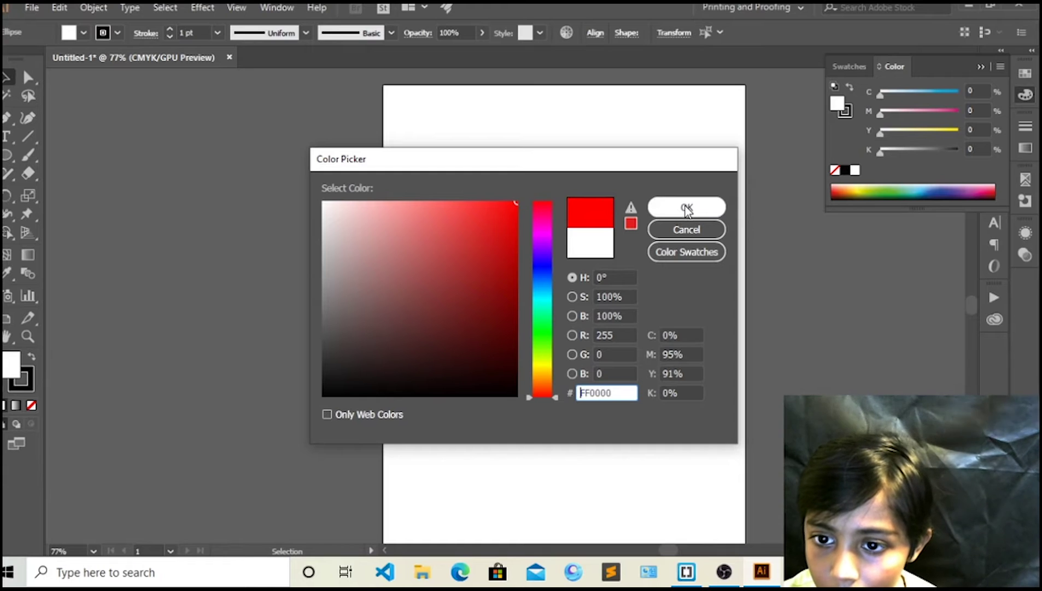
click(686, 206)
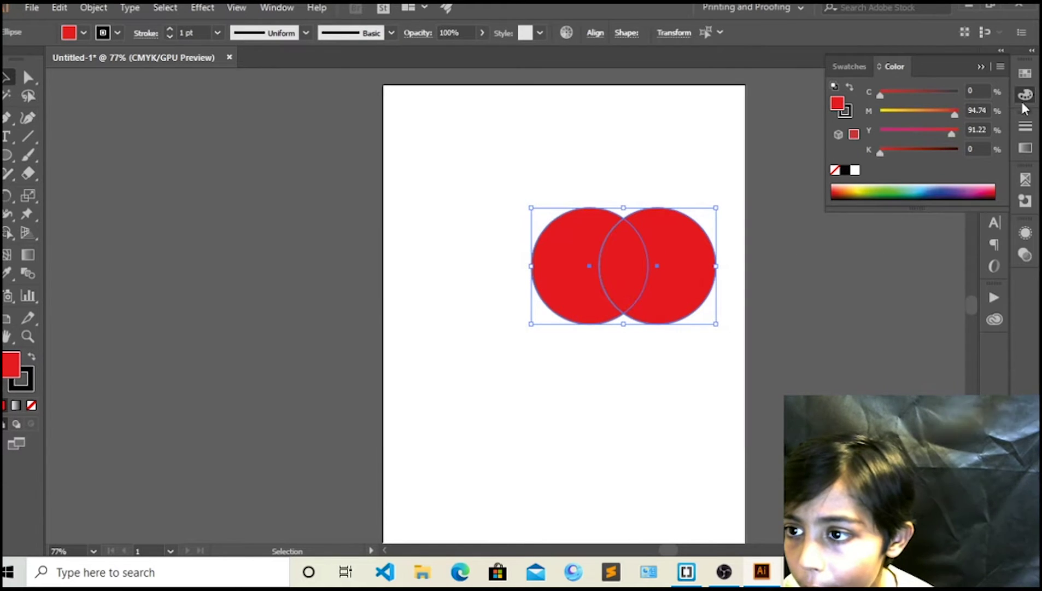
click(863, 336)
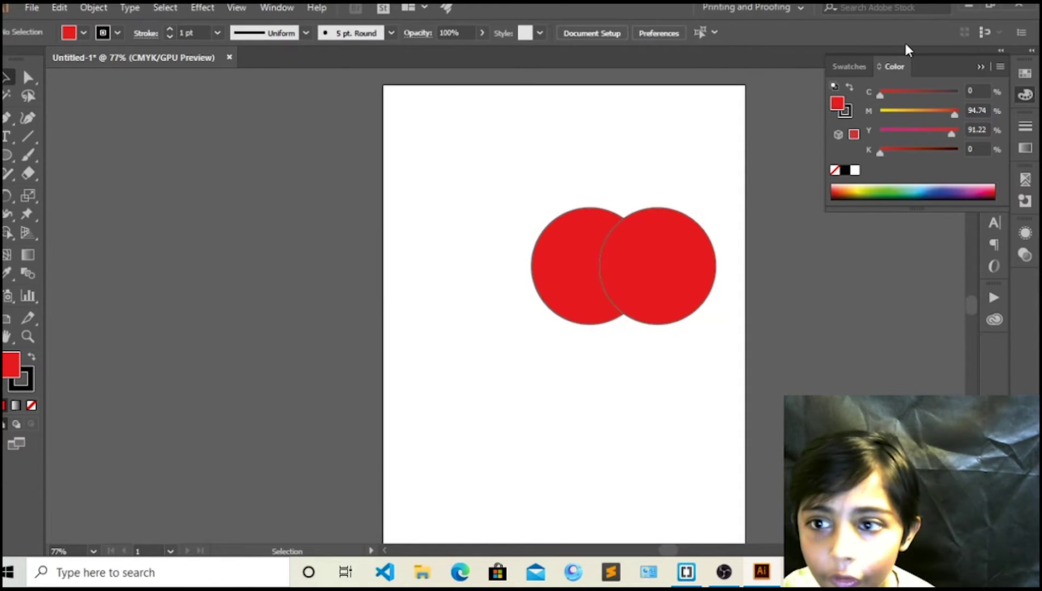
click(982, 67)
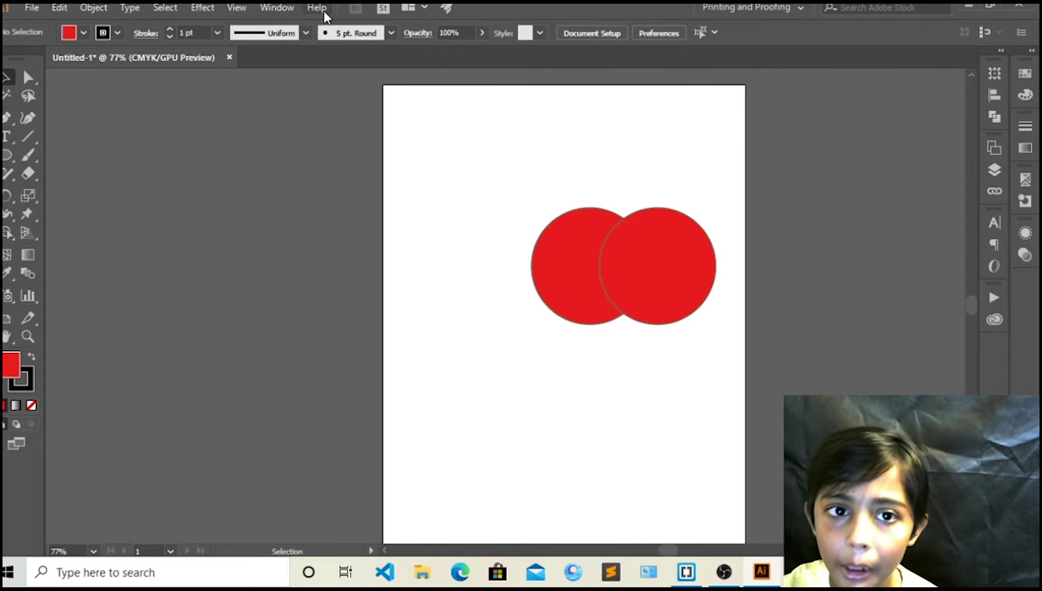
- Unite the two red circles into one shape using the Pathfinder panel
click(285, 11)
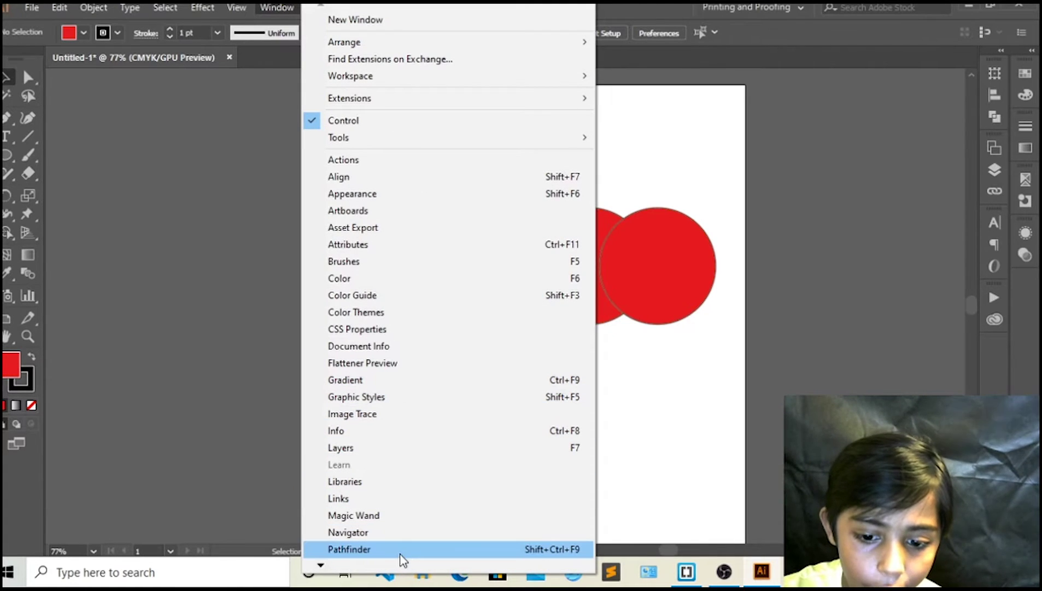
click(488, 549)
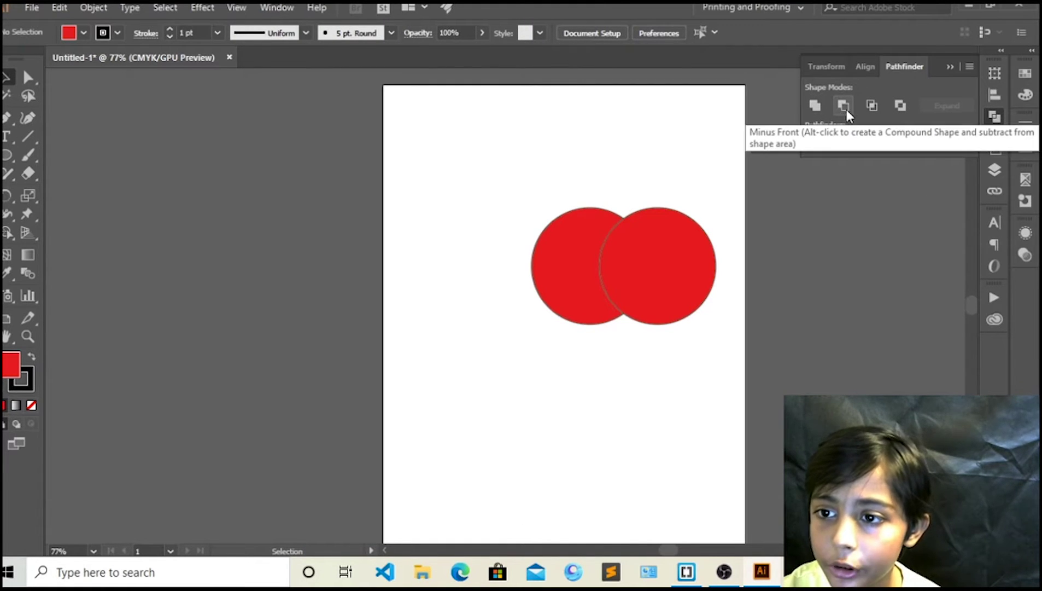
click(815, 105)
click(651, 303)
drag(722, 133, 616, 281)
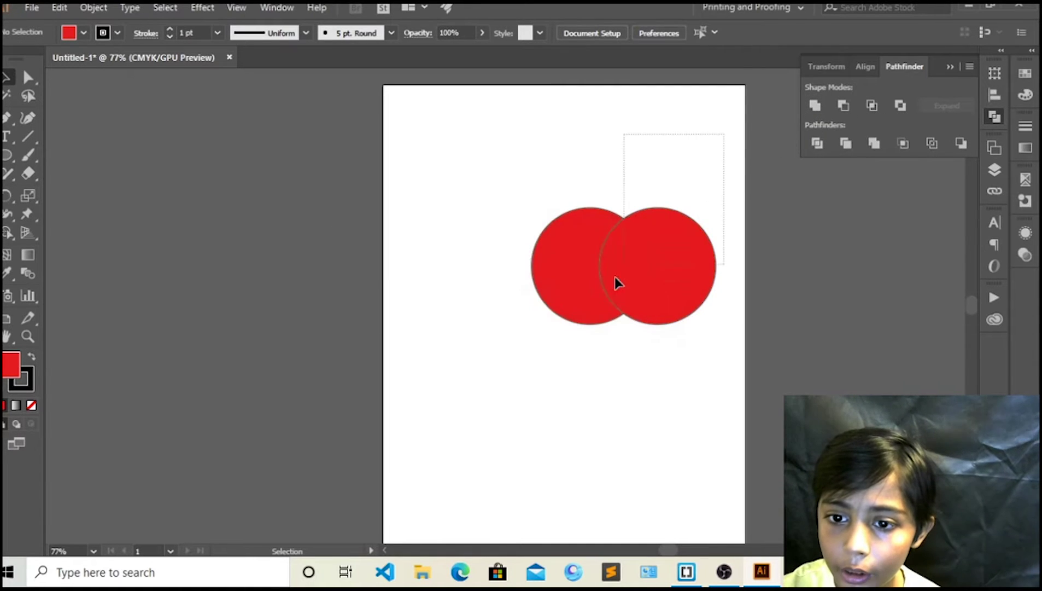
click(818, 112)
- Shift the merged apple shape left and down and stretch it slightly taller
click(671, 200)
click(703, 278)
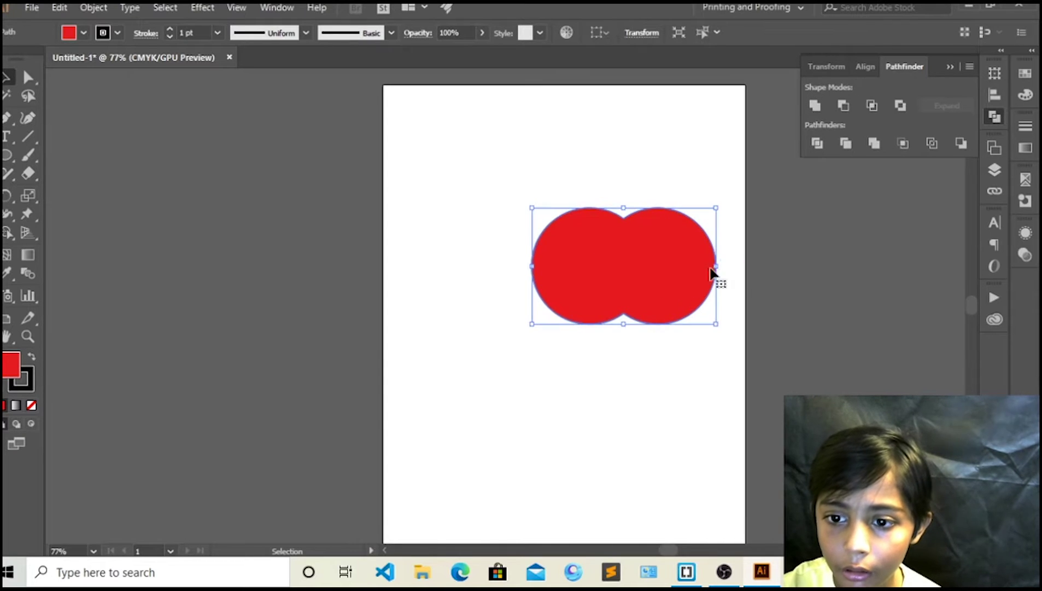
mouse_move(713, 264)
mouse_down()
mouse_move(696, 286)
mouse_move(668, 293)
mouse_up()
drag(590, 341, 589, 345)
click(634, 185)
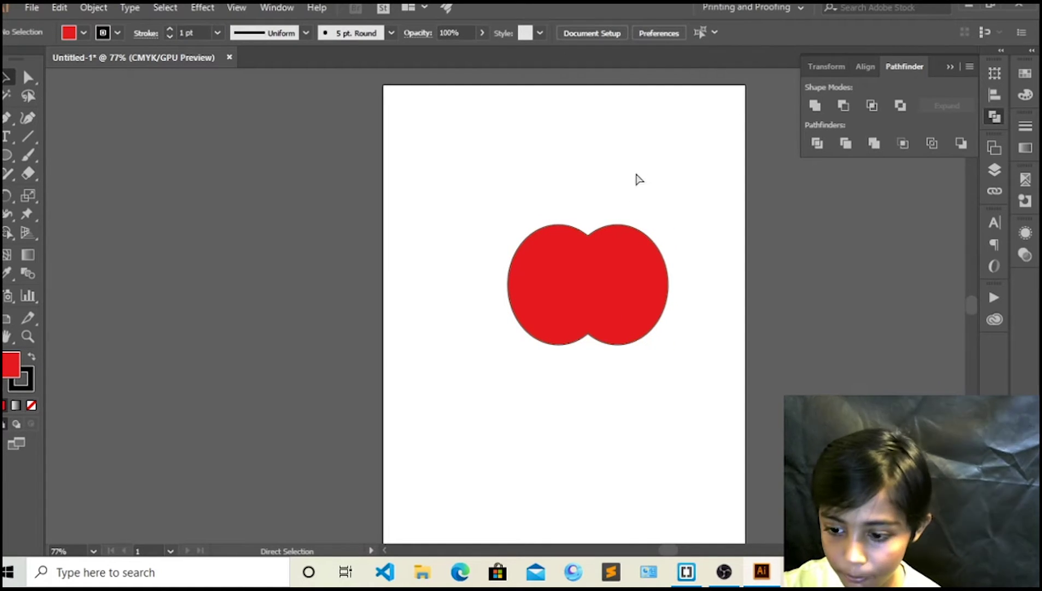
- Draw a thin tall stem rectangle centred over the apple's top notch
key(ctrl+plus)
key(ctrl+plus)
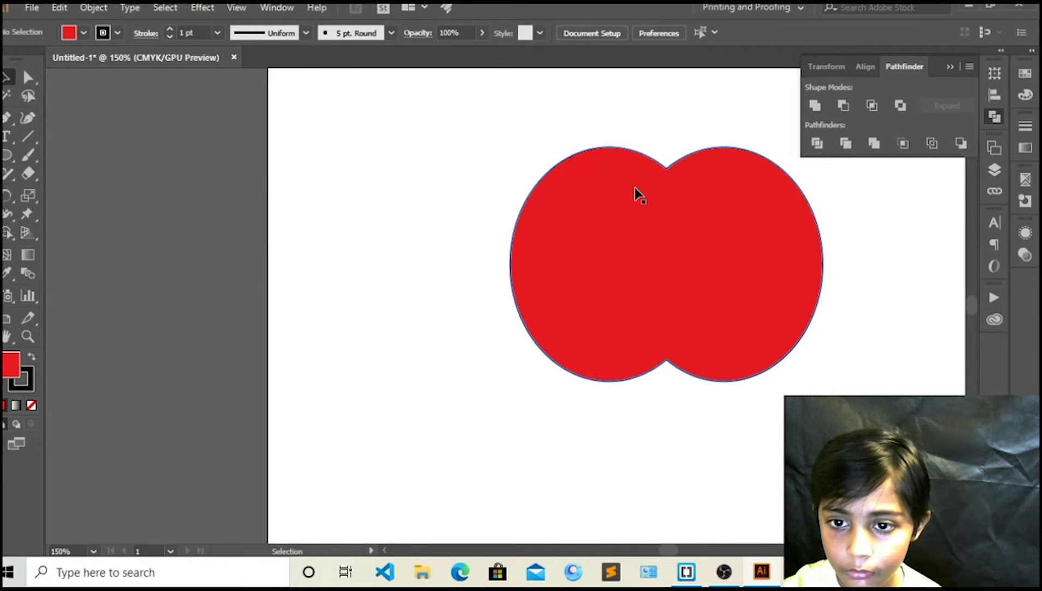
mouse_move(629, 192)
mouse_down()
mouse_move(581, 242)
mouse_move(547, 257)
mouse_move(528, 225)
mouse_move(521, 254)
mouse_move(580, 213)
mouse_move(658, 188)
mouse_move(479, 217)
mouse_move(555, 134)
mouse_move(540, 239)
mouse_up()
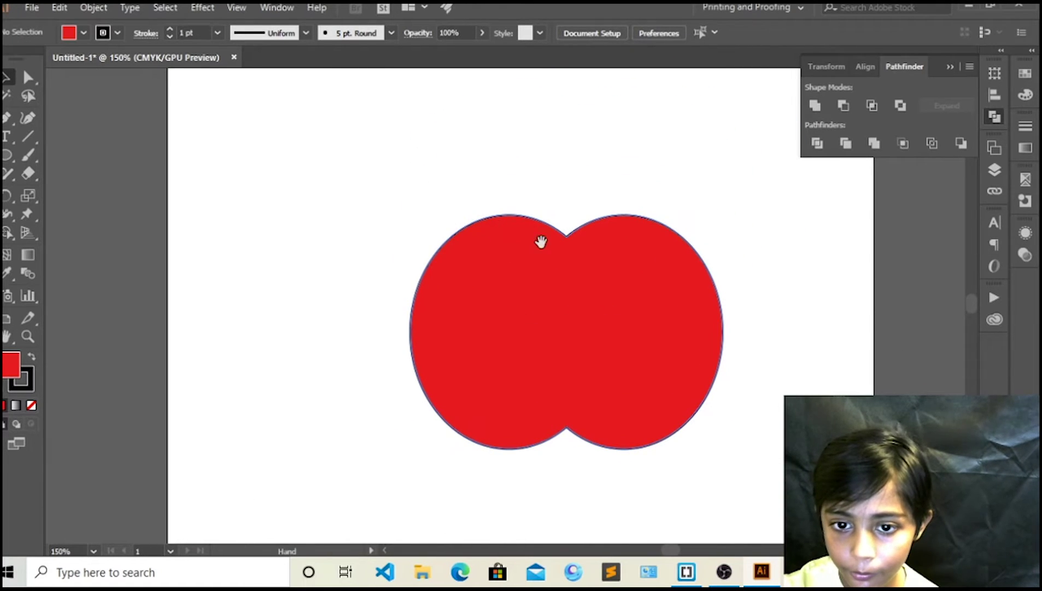
click(10, 159)
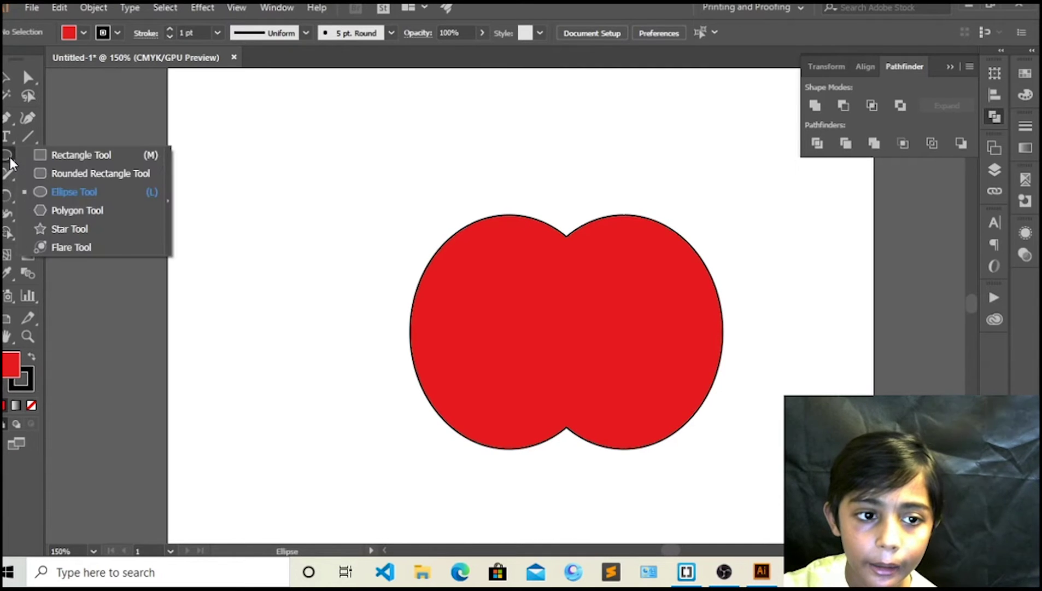
click(46, 156)
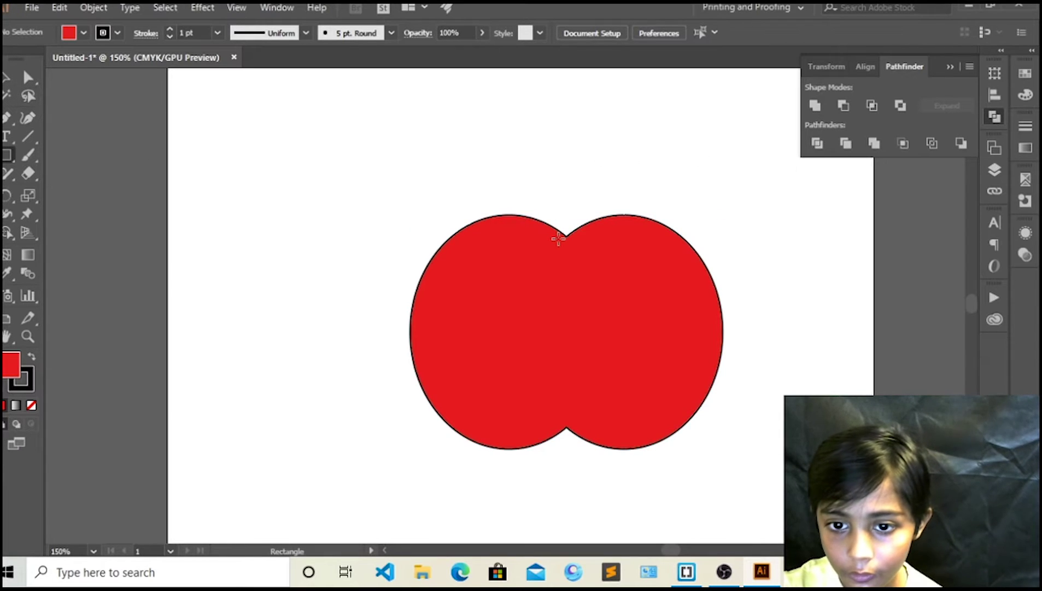
drag(567, 236, 577, 127)
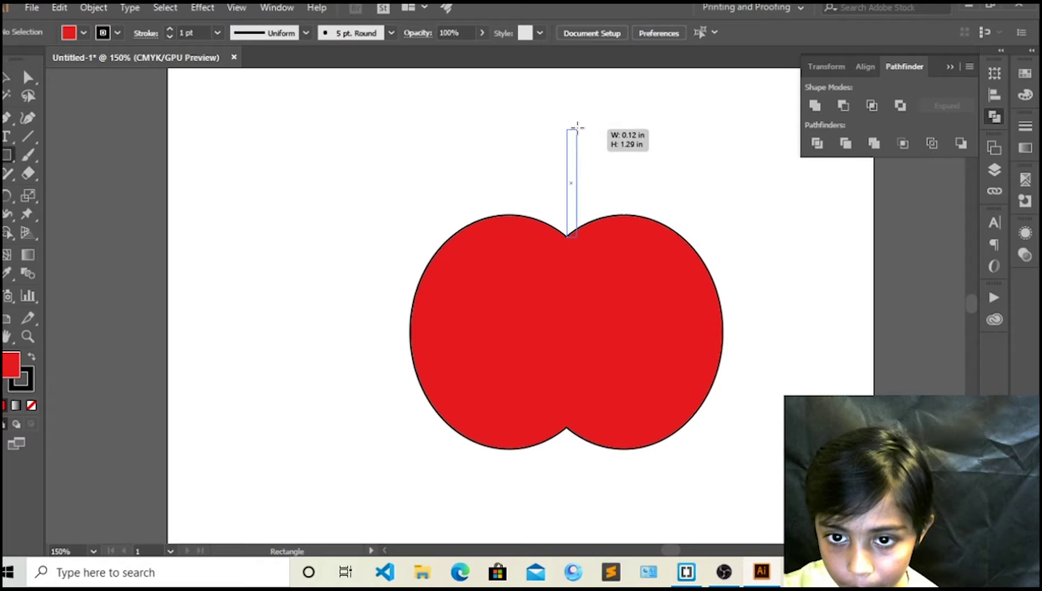
drag(577, 127, 568, 104)
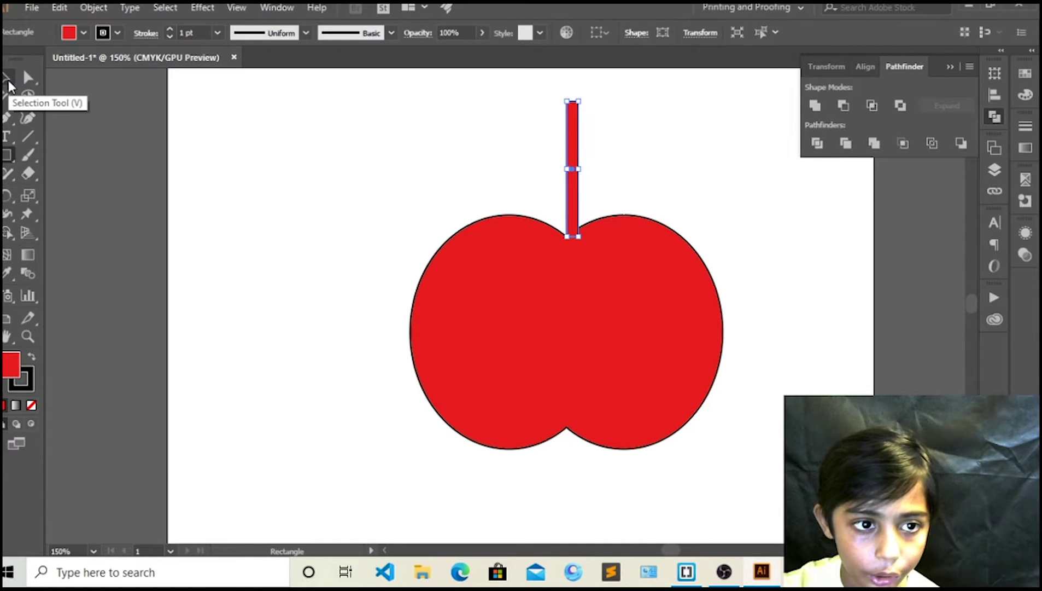
click(9, 82)
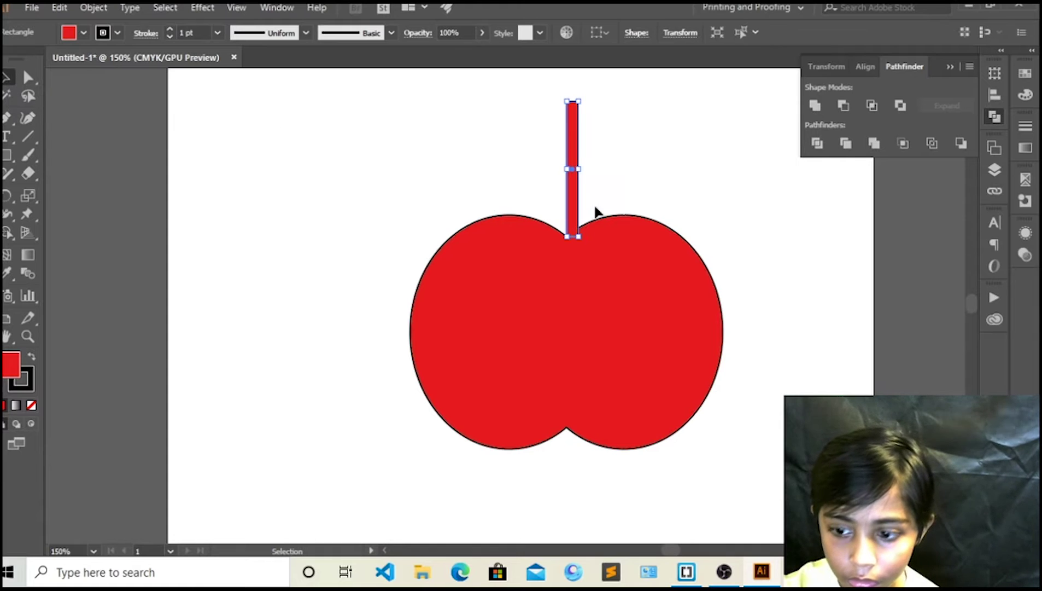
drag(571, 221, 563, 222)
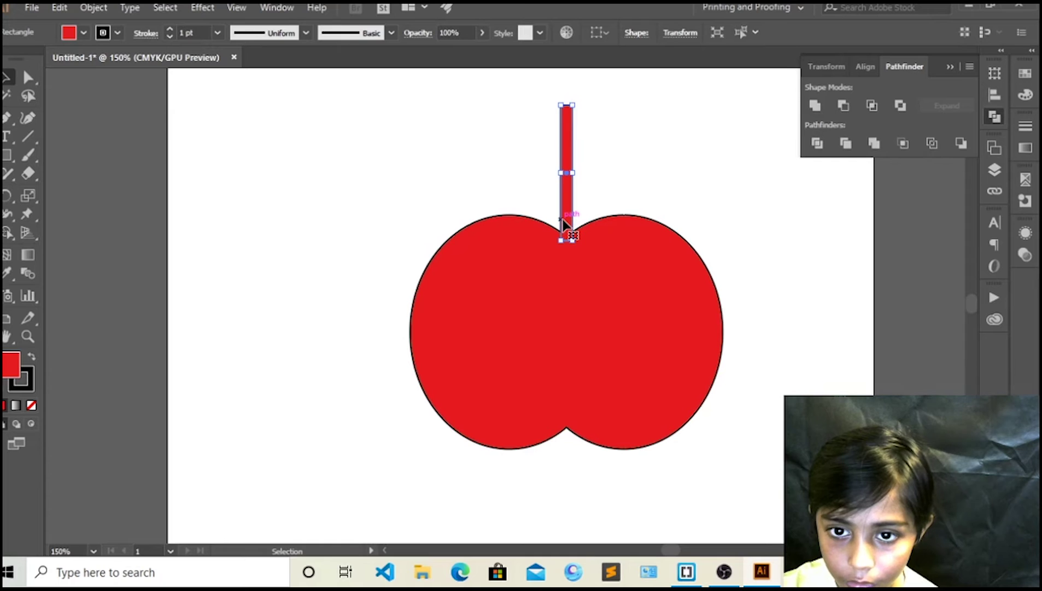
- Fill the stem with a brown swatch
click(83, 34)
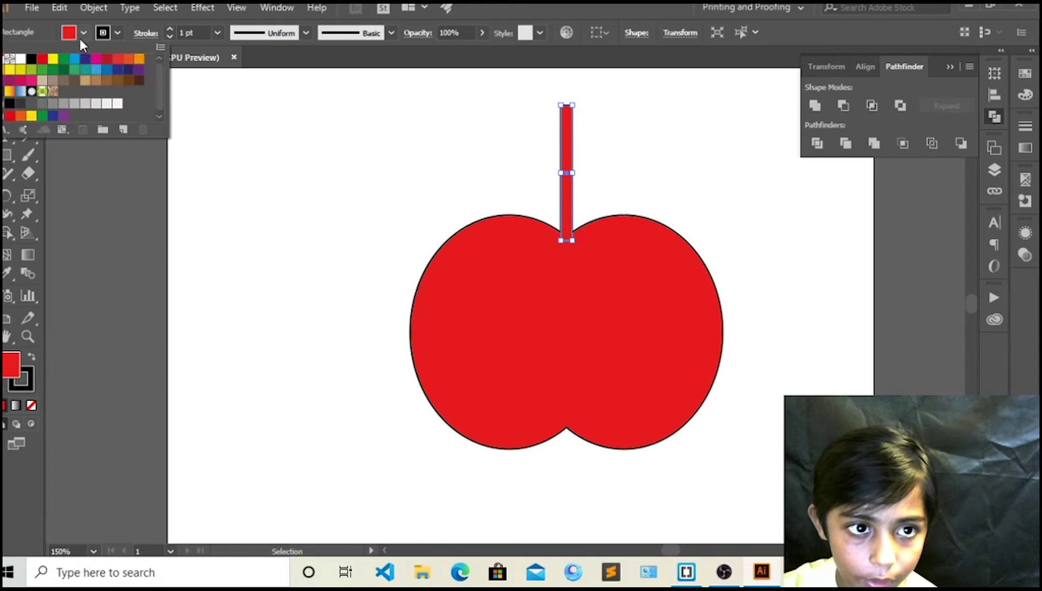
click(118, 82)
click(348, 108)
click(467, 117)
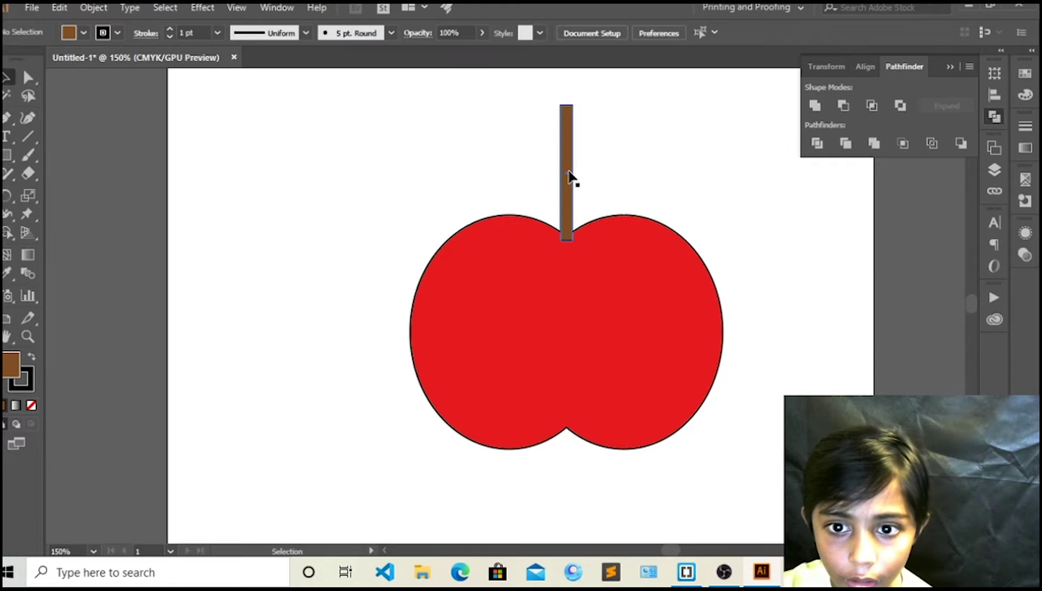
- Send the brown stem behind the red apple so its base hides in the notch
click(569, 174)
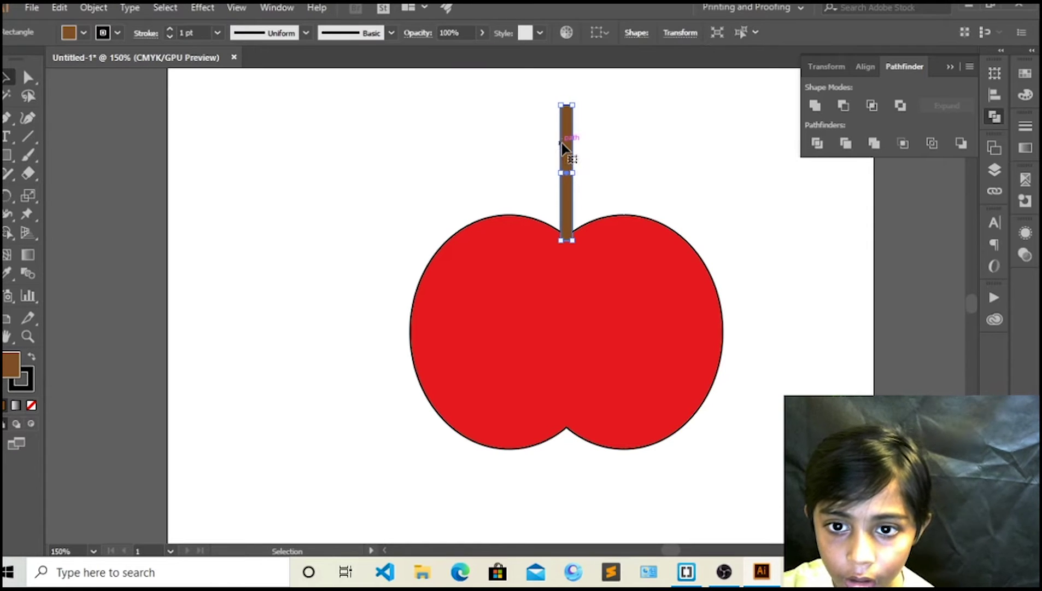
right_click(567, 146)
mouse_move(619, 382)
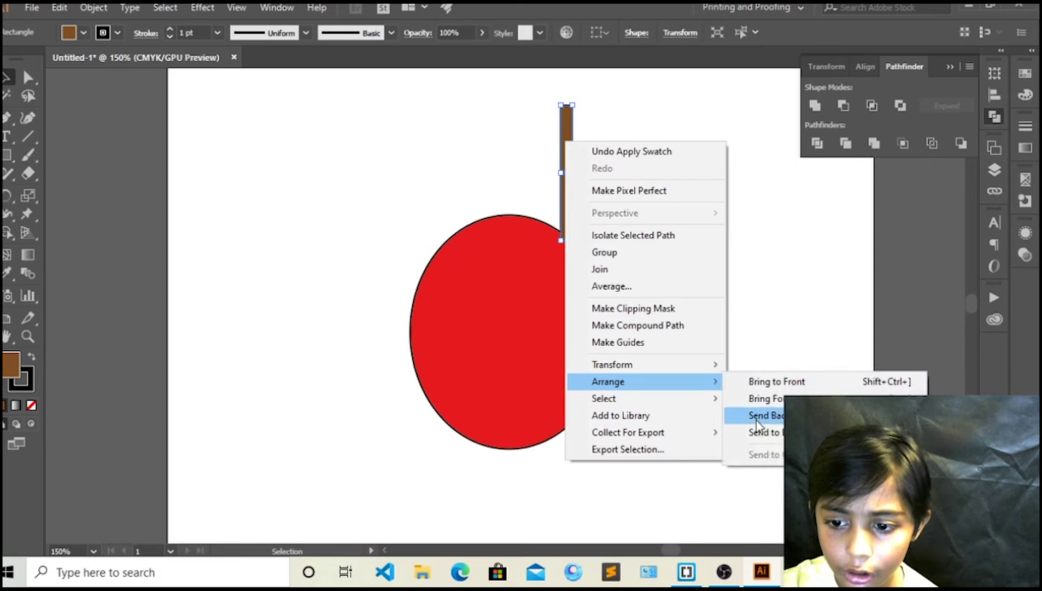
click(761, 433)
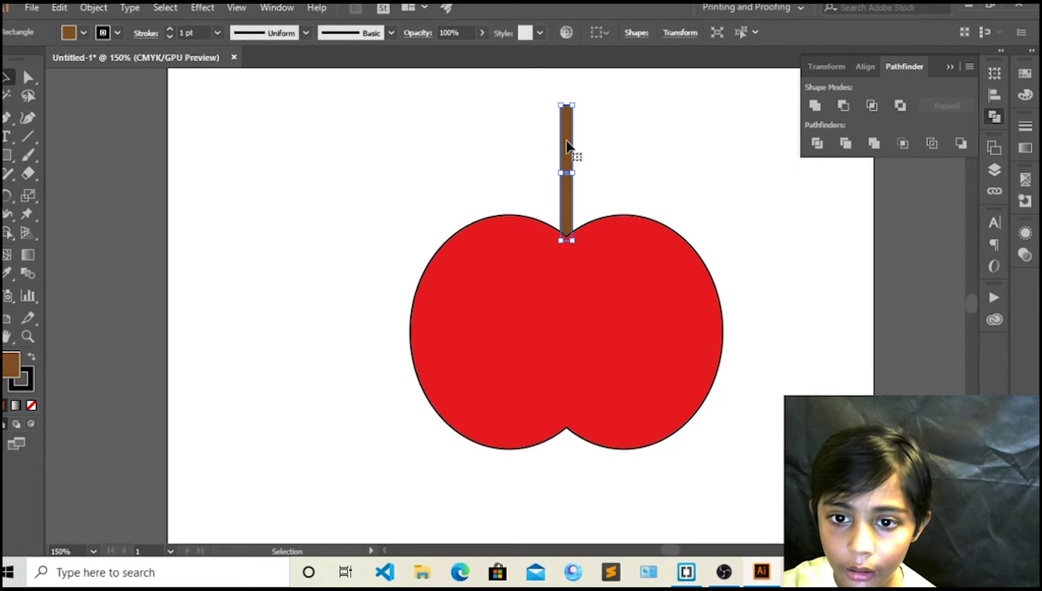
click(579, 158)
right_click(569, 181)
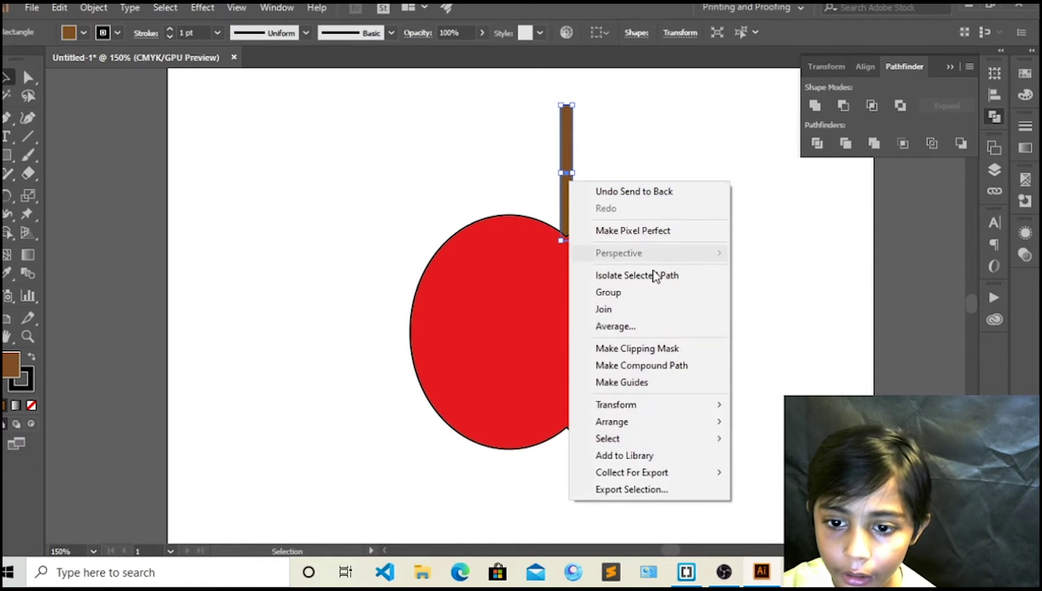
mouse_move(613, 421)
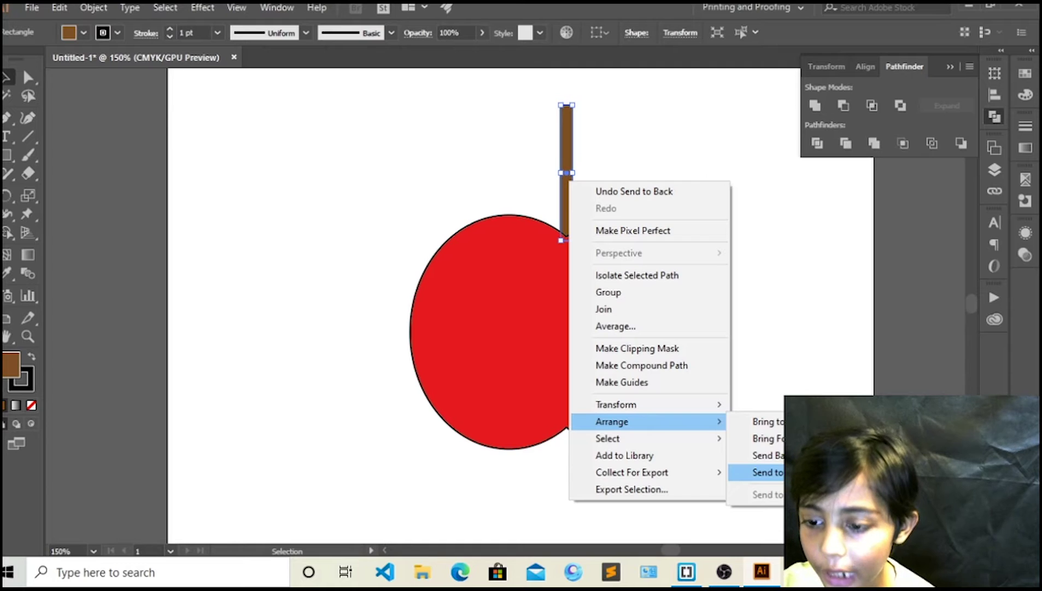
click(844, 367)
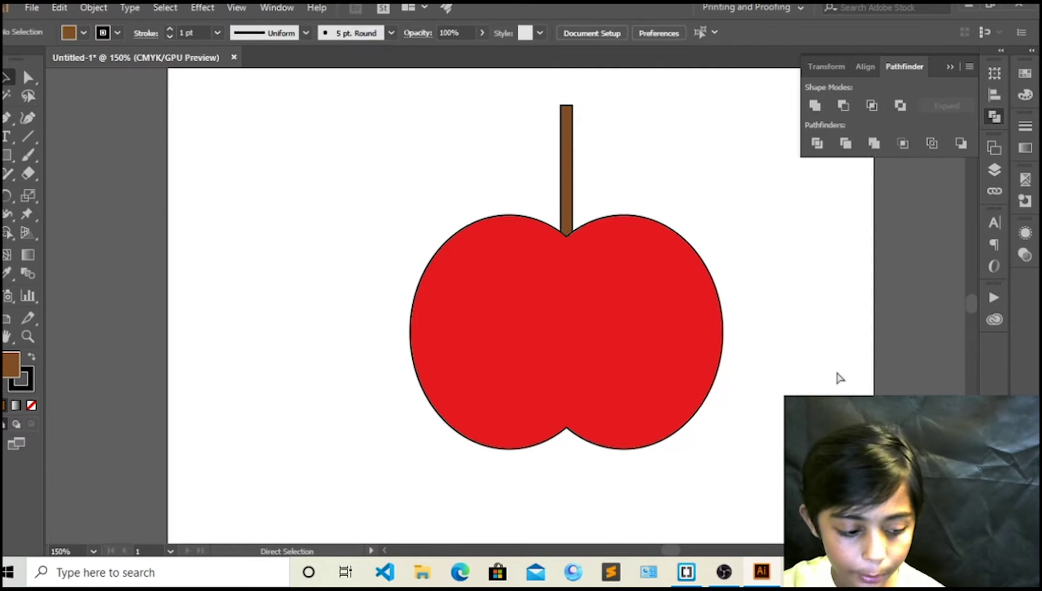
key(ctrl+z)
key(ctrl)
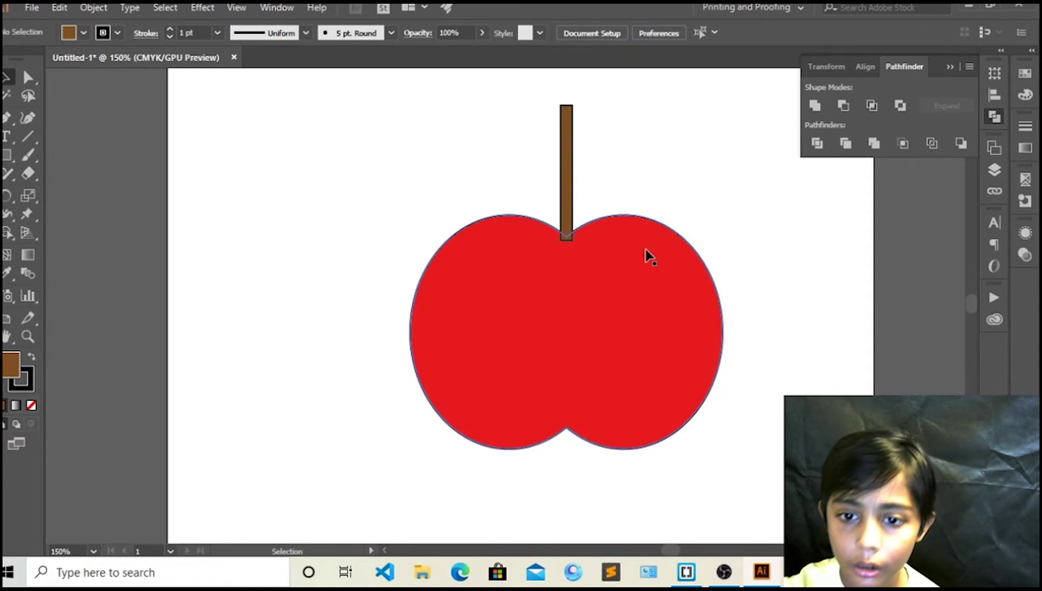
right_click(566, 195)
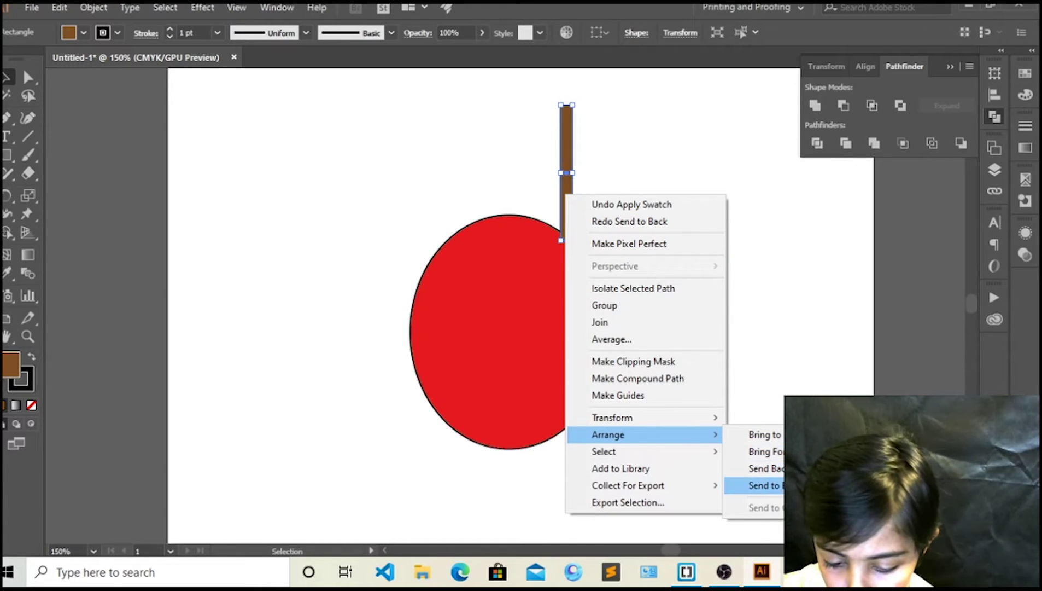
click(763, 485)
click(617, 211)
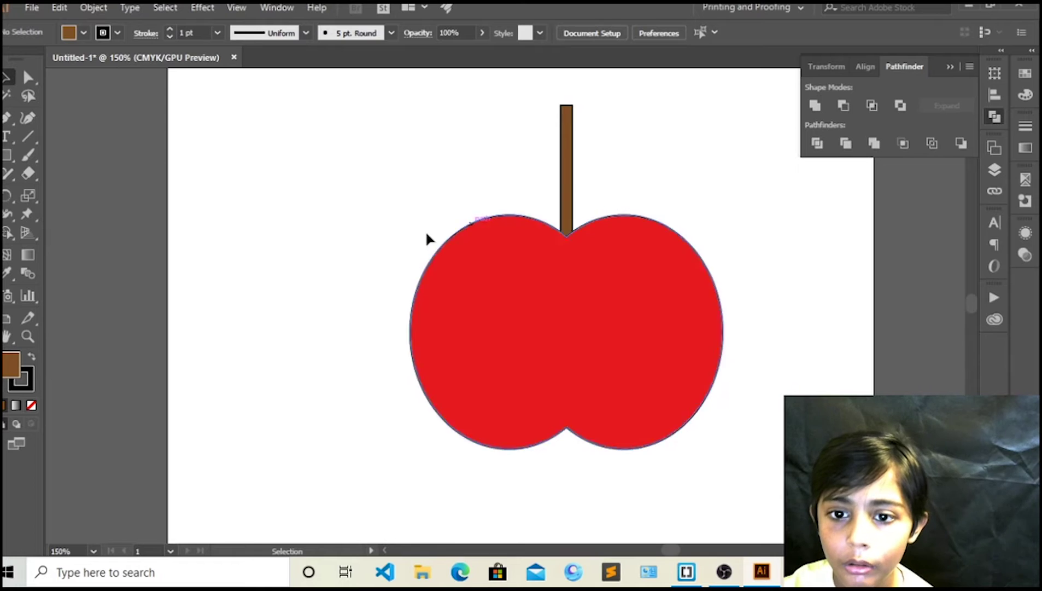
click(7, 156)
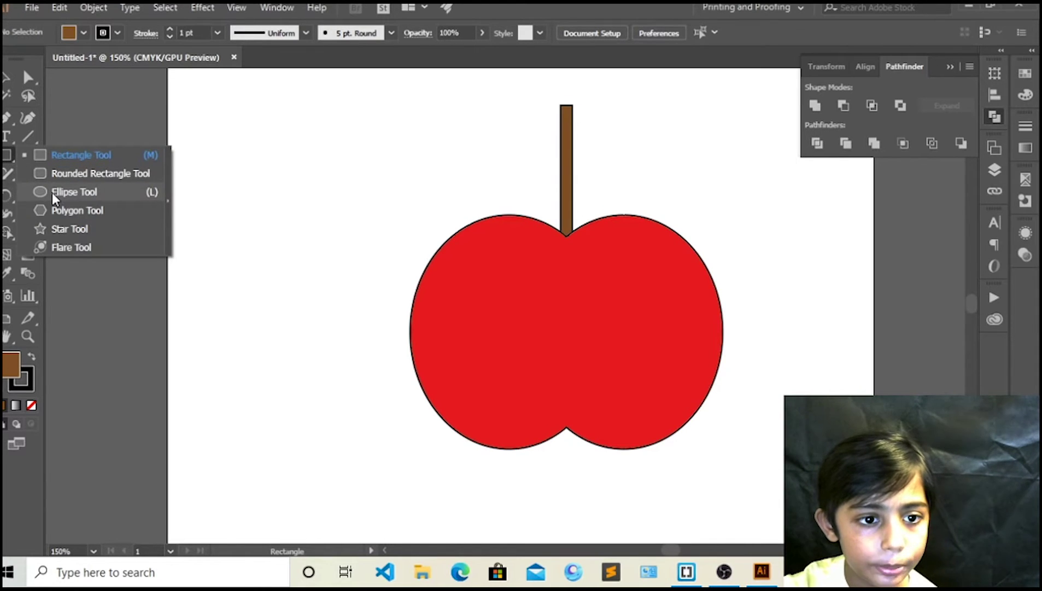
- Intersect two overlapping circles left of the apple into a pointed brown leaf
click(55, 193)
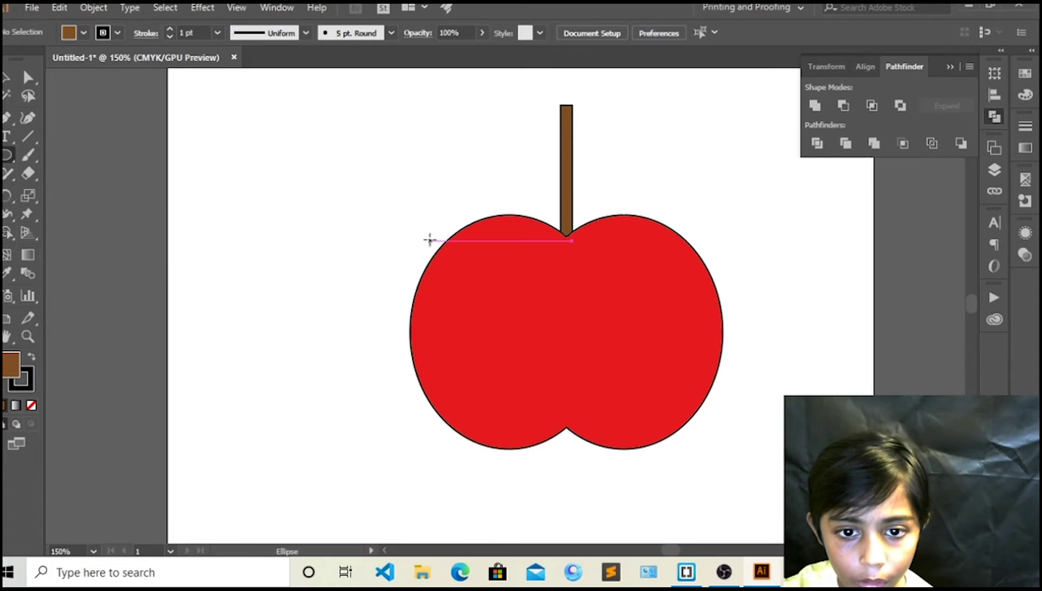
drag(391, 222, 202, 386)
drag(203, 407, 204, 407)
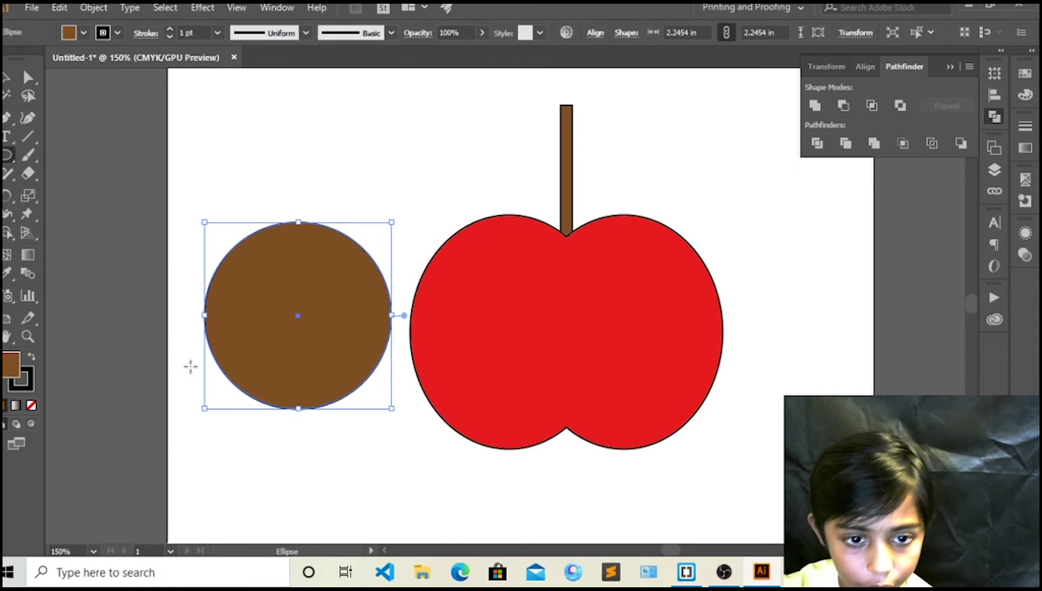
mouse_move(286, 269)
mouse_down()
mouse_move(275, 176)
mouse_move(304, 382)
mouse_up()
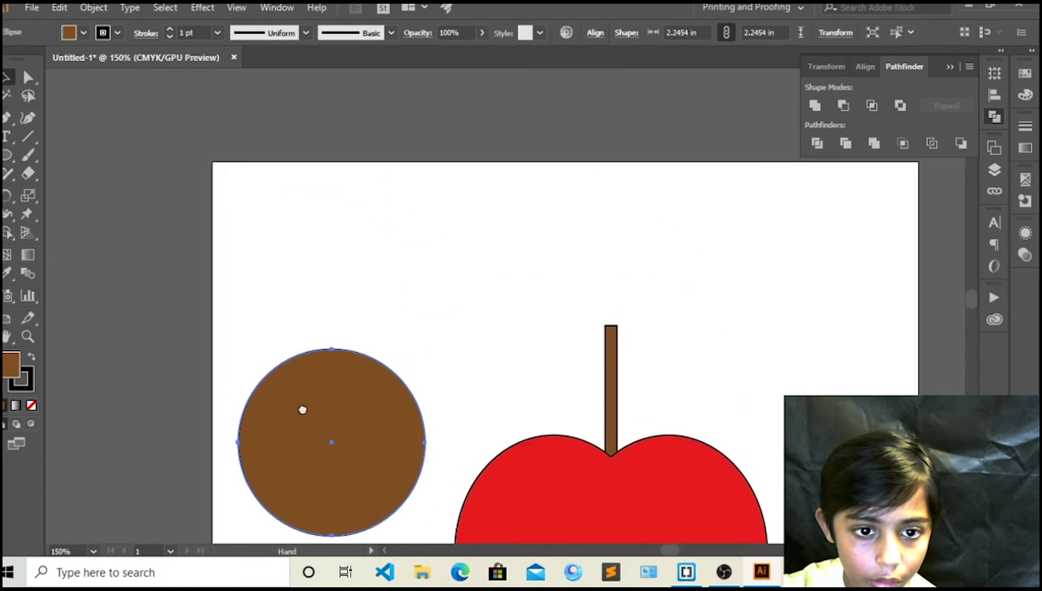
mouse_move(330, 439)
mouse_down()
mouse_move(331, 338)
mouse_move(442, 362)
mouse_up()
drag(498, 238, 299, 444)
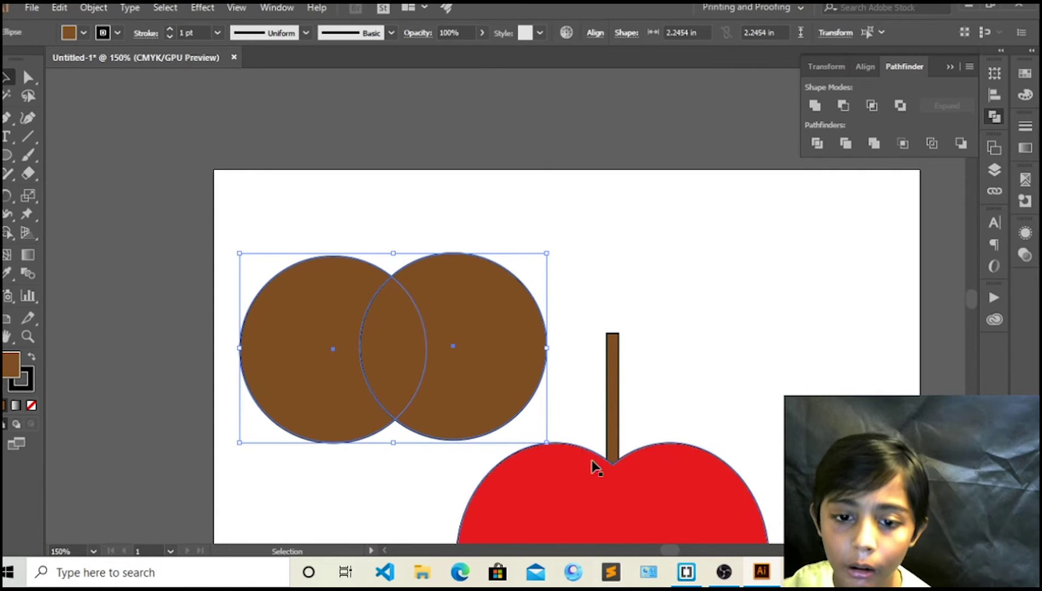
click(875, 107)
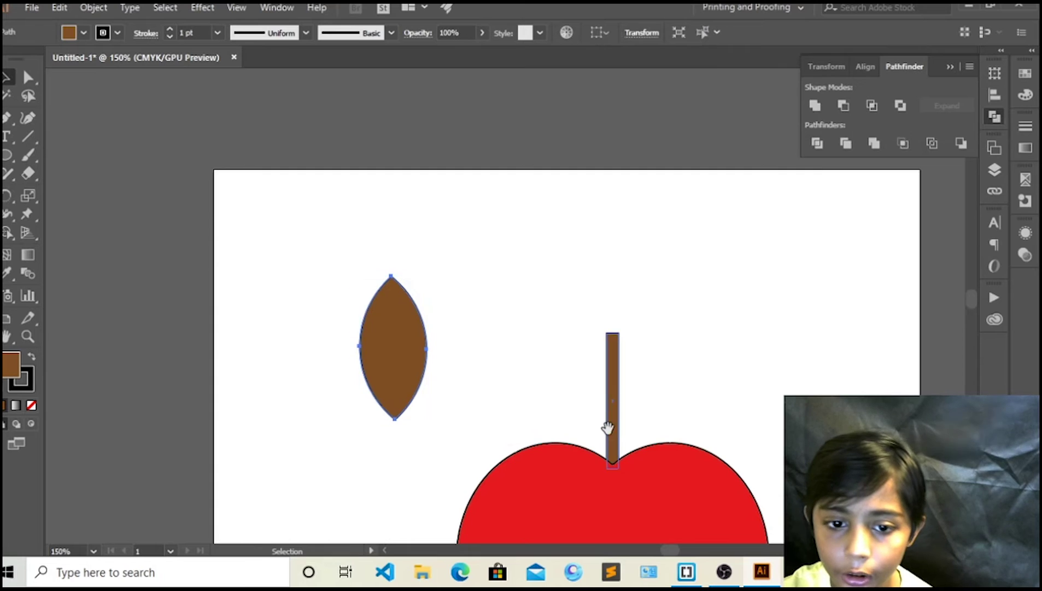
- Shrink and tilt the leaf, then place it against the stem atop the apple
drag(610, 430, 634, 298)
mouse_move(385, 120)
mouse_down()
mouse_move(423, 122)
mouse_move(435, 192)
mouse_up()
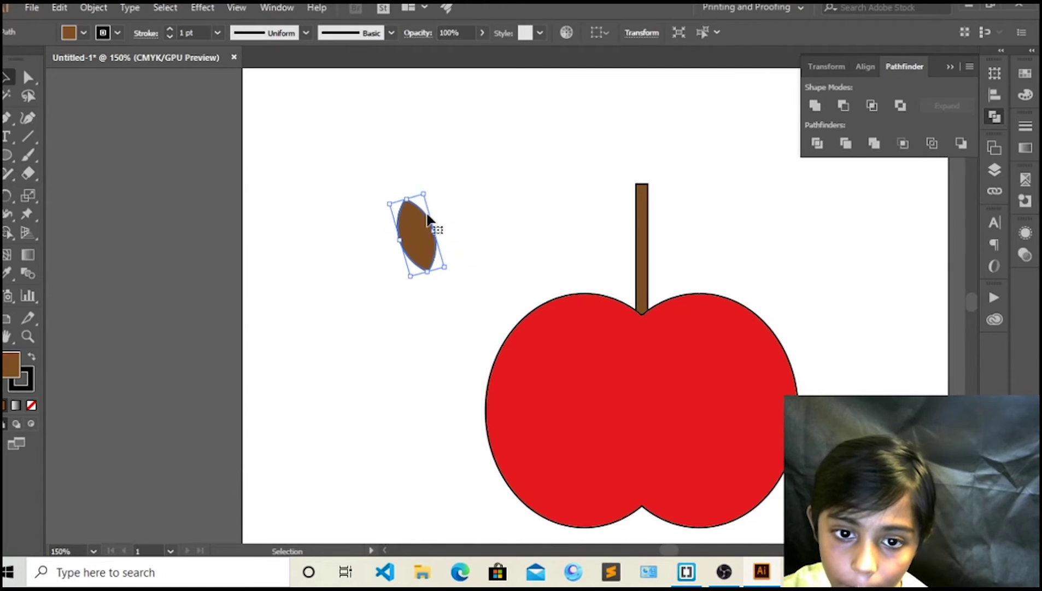
mouse_move(424, 237)
mouse_down()
mouse_move(642, 277)
mouse_move(630, 296)
mouse_up()
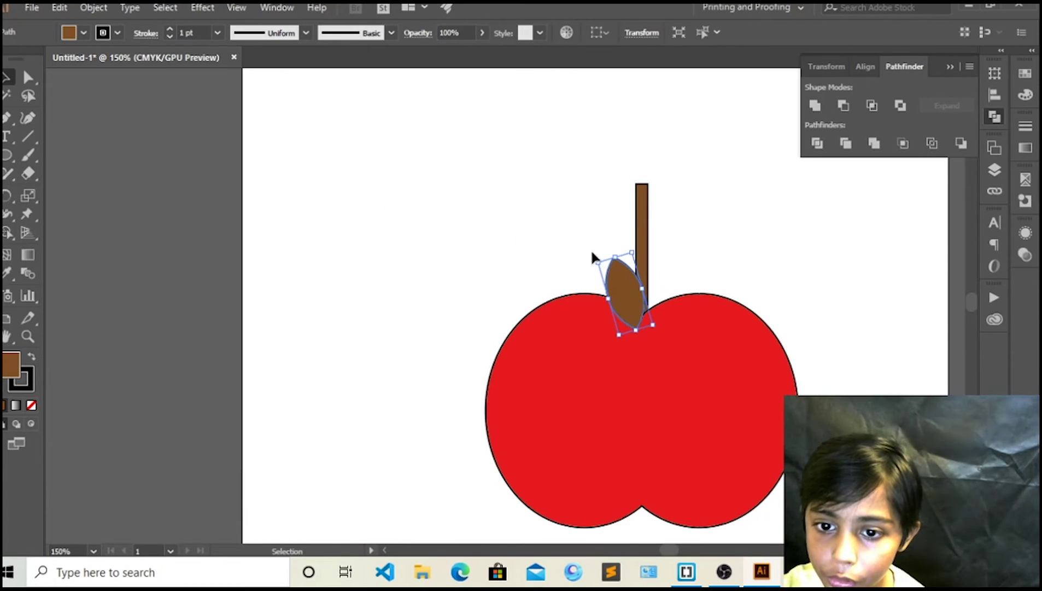
drag(595, 257, 588, 266)
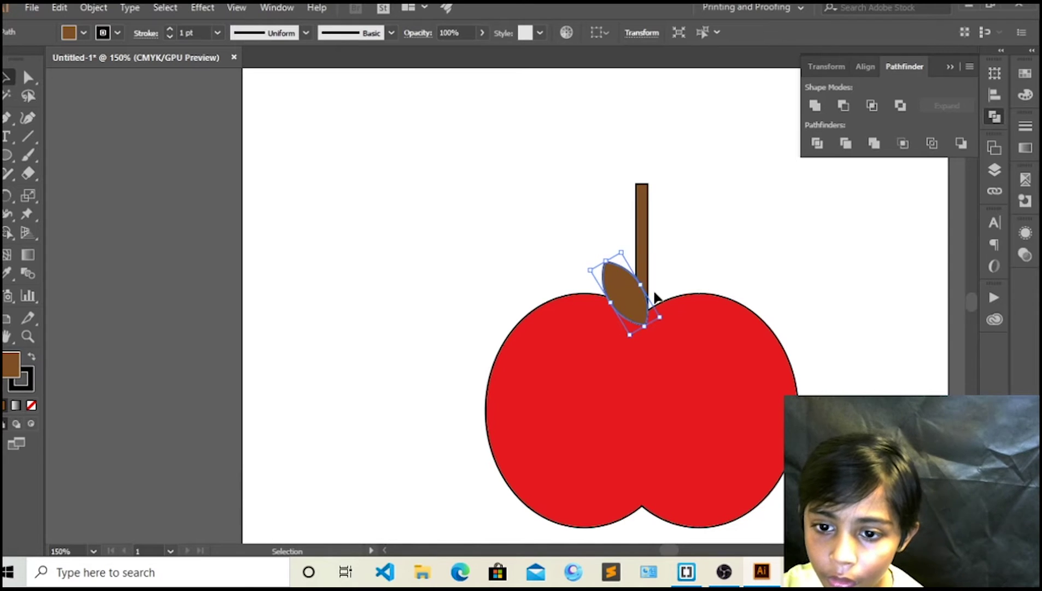
drag(637, 302, 629, 291)
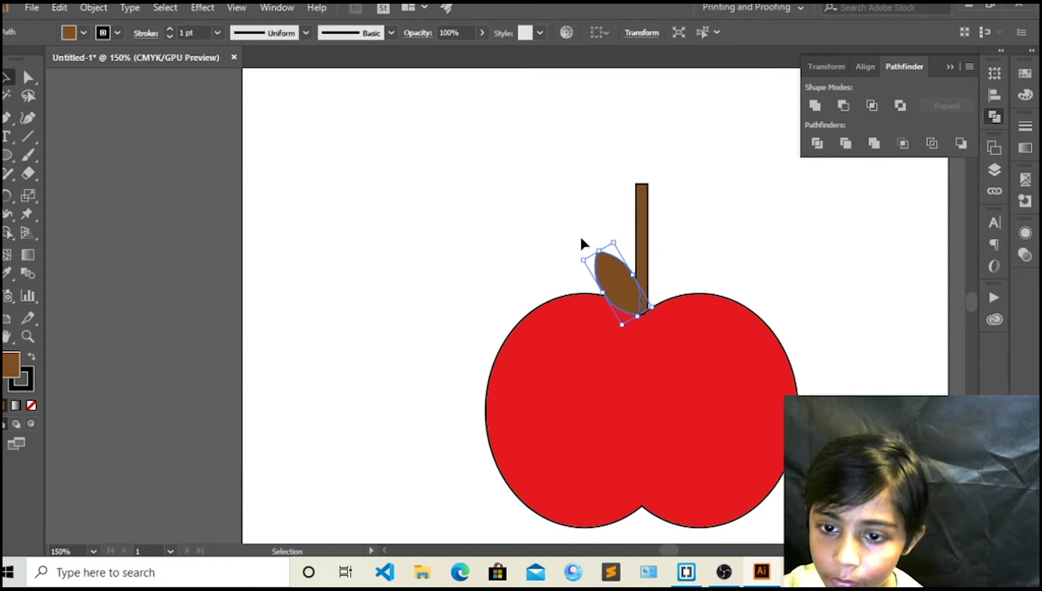
right_click(621, 290)
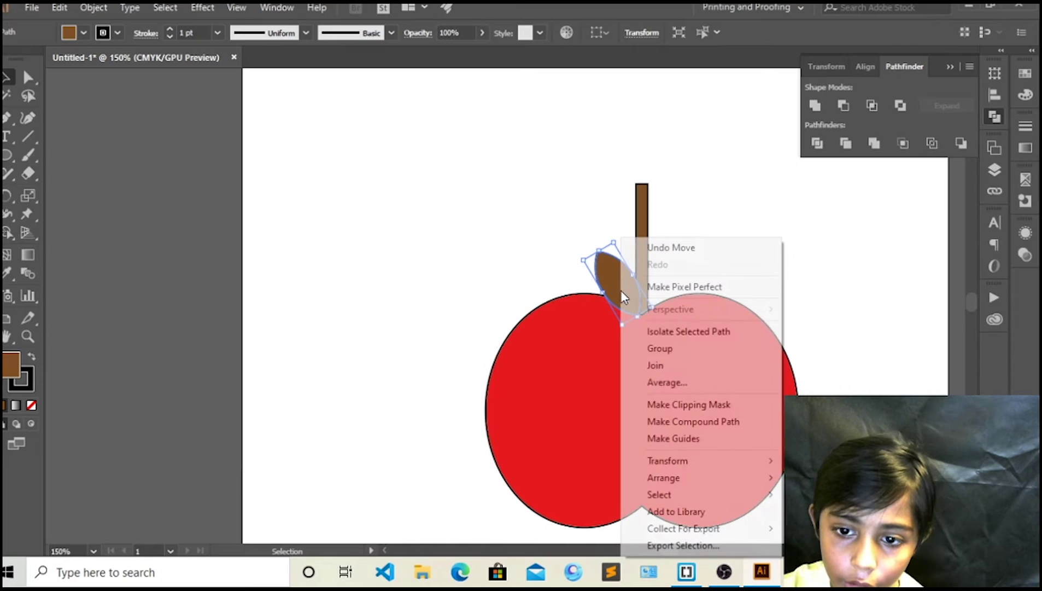
- Change the leaf's stacking order and fill it with a dark green swatch
click(807, 511)
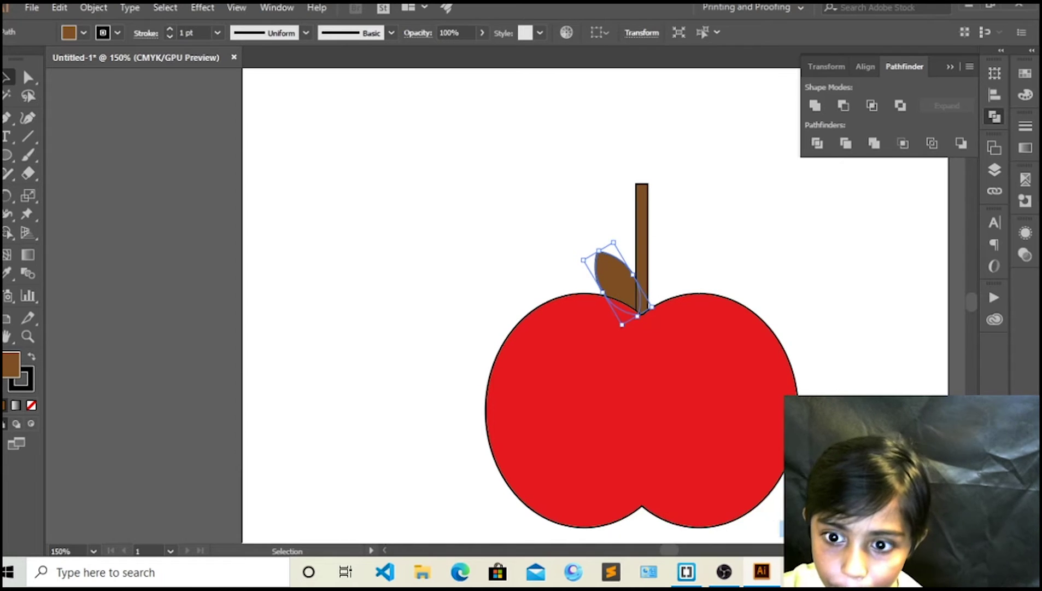
click(83, 33)
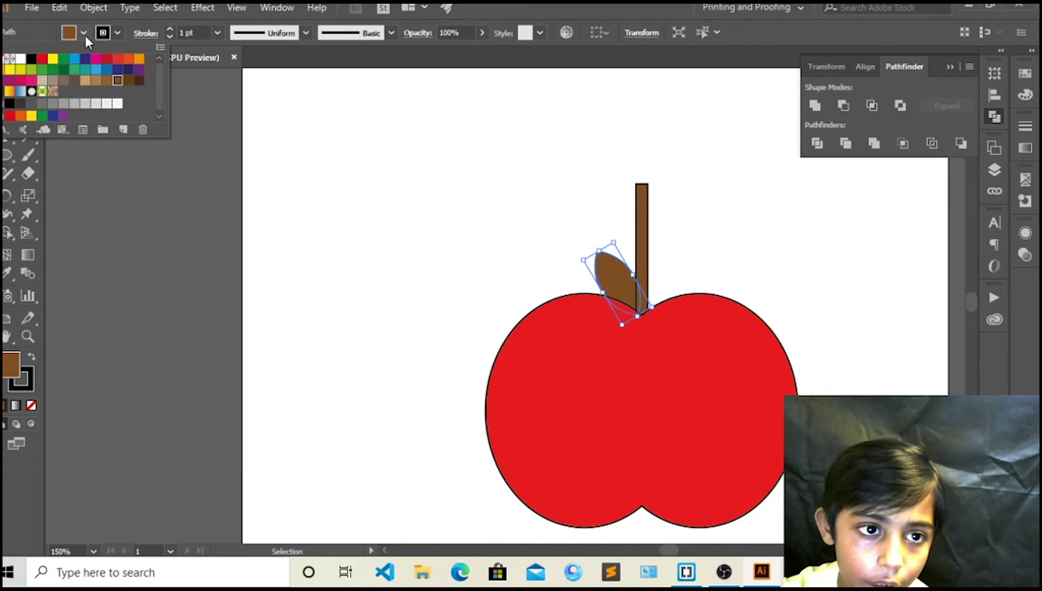
click(64, 70)
click(539, 222)
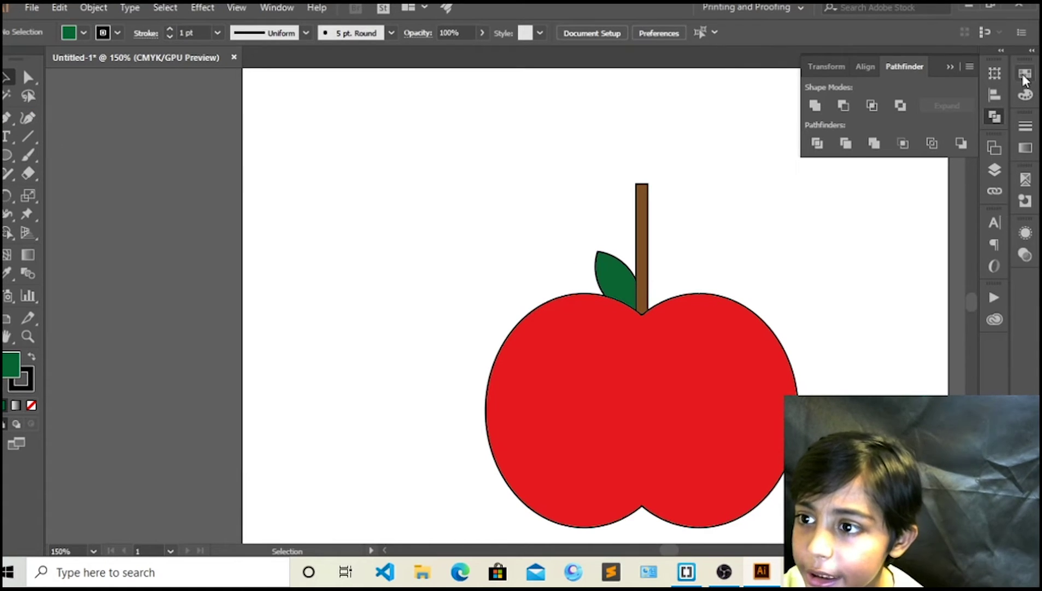
click(277, 7)
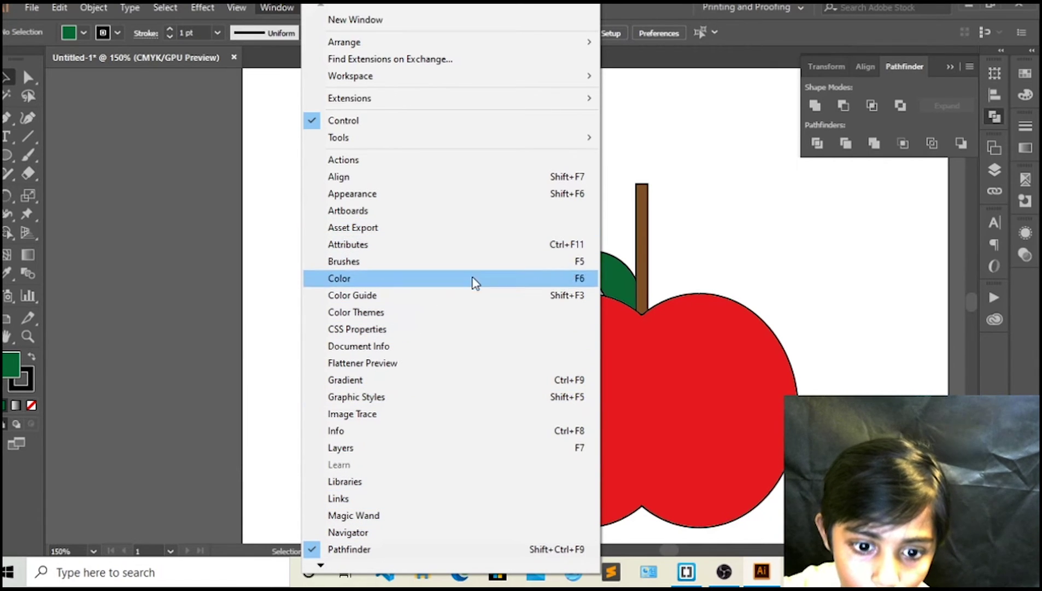
- Select the apple body, stem and leaf together and set their stroke to None
click(431, 533)
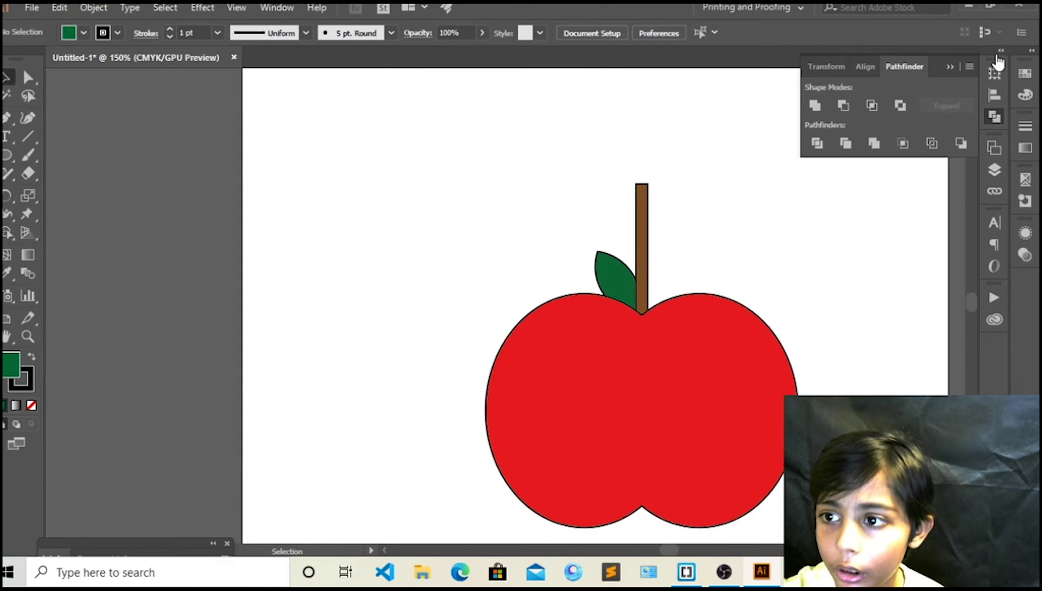
drag(737, 179, 612, 324)
click(752, 219)
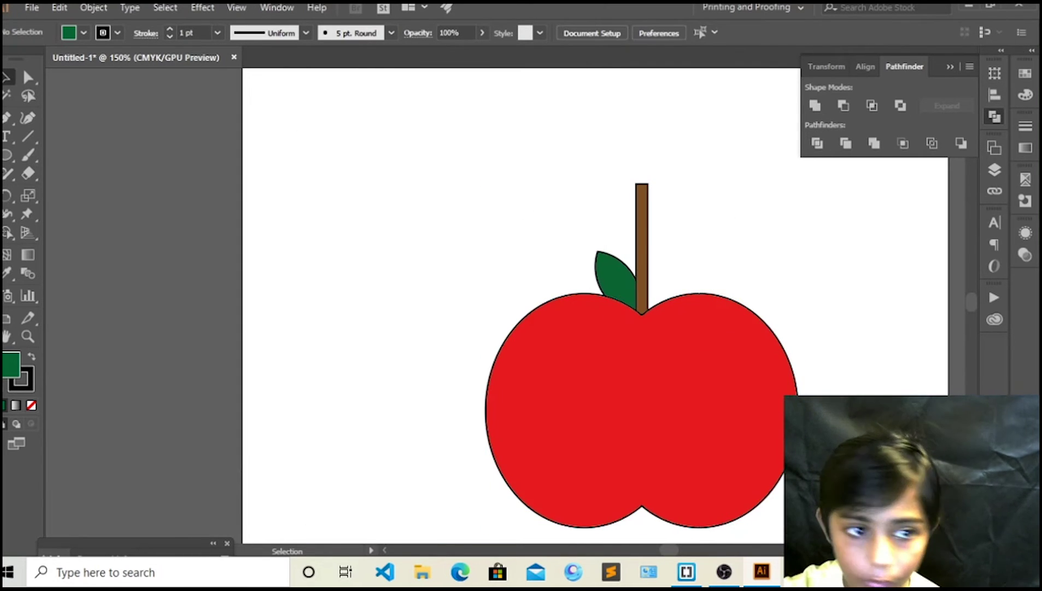
click(523, 385)
click(749, 244)
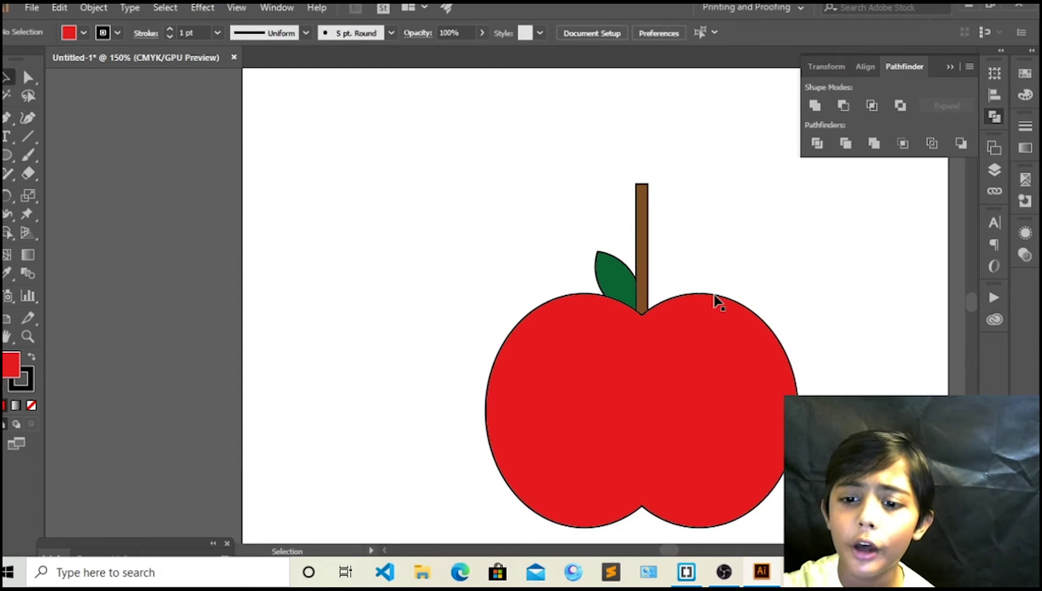
key(ctrl+a)
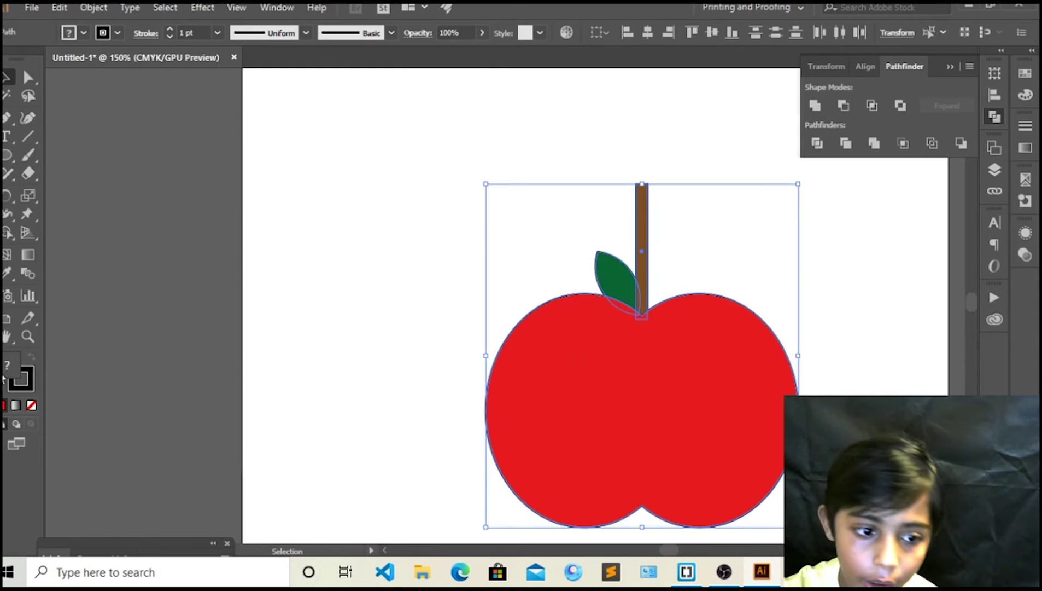
click(4, 405)
click(31, 405)
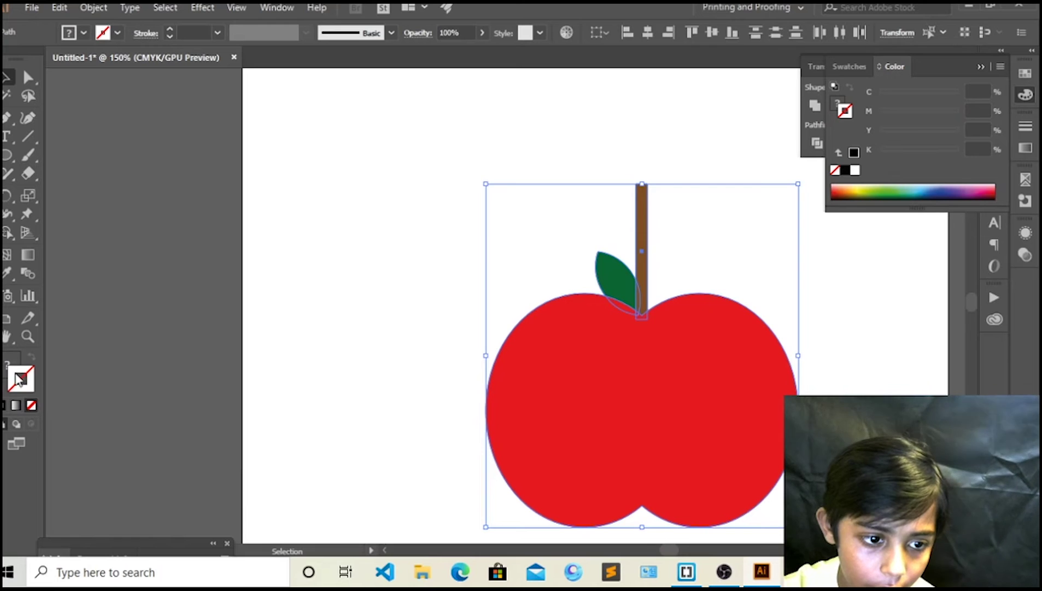
- Select the apple body and add a mesh point near its upper left with the Mesh Tool
click(344, 362)
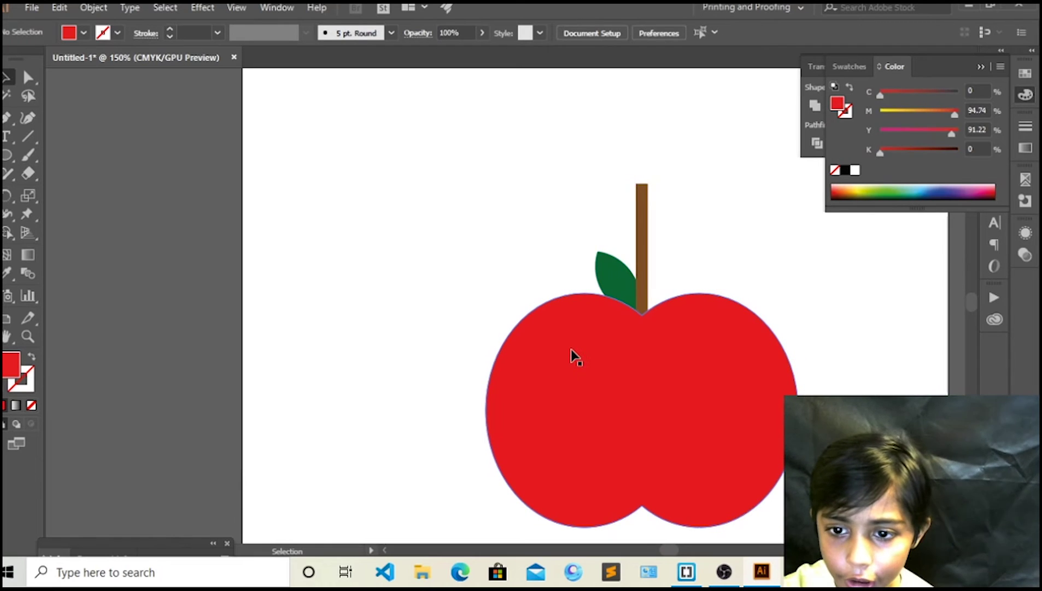
click(594, 343)
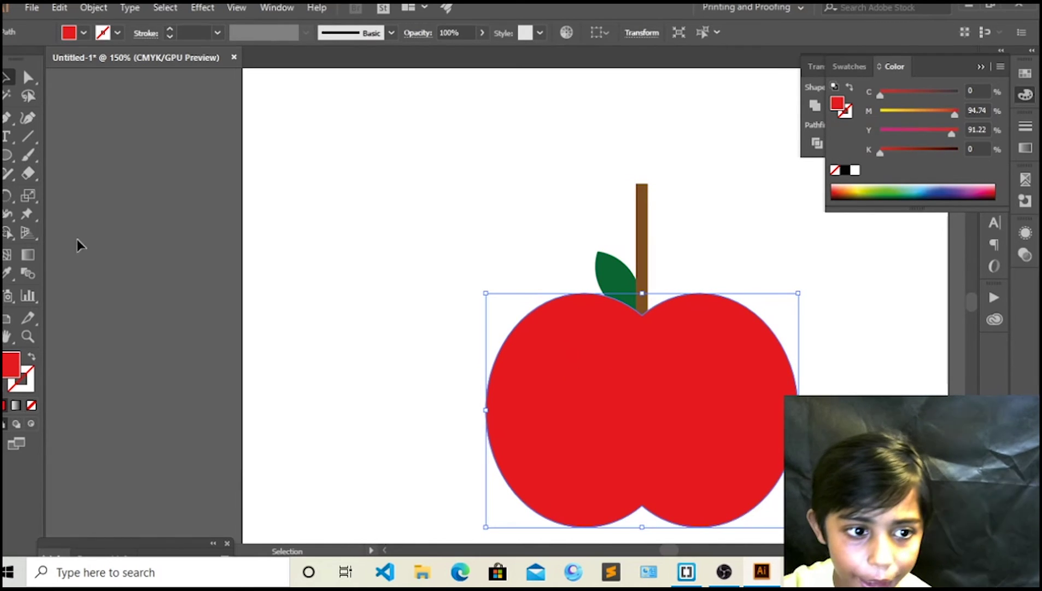
click(7, 254)
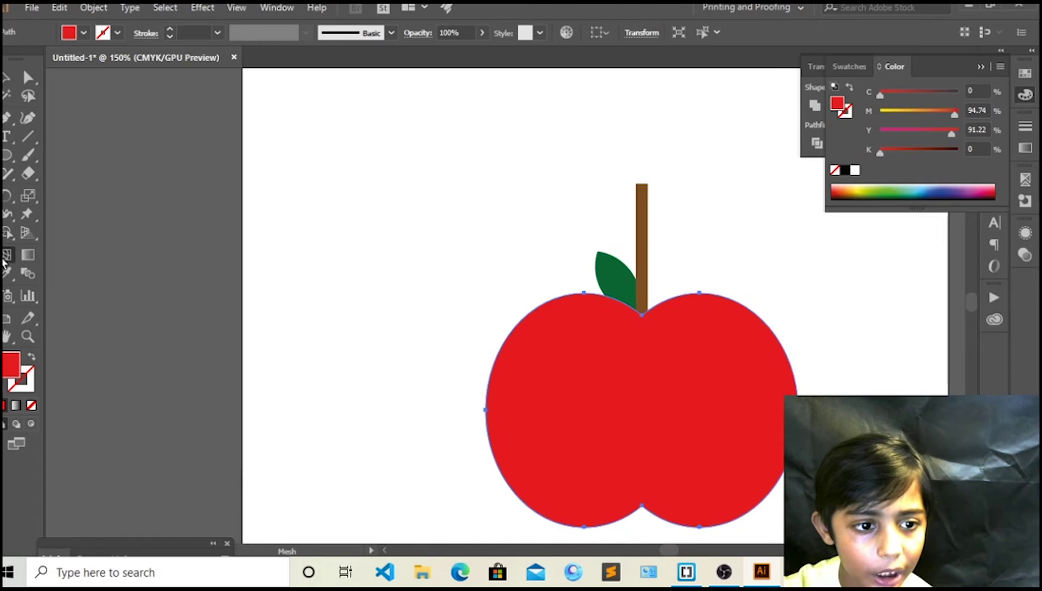
click(7, 77)
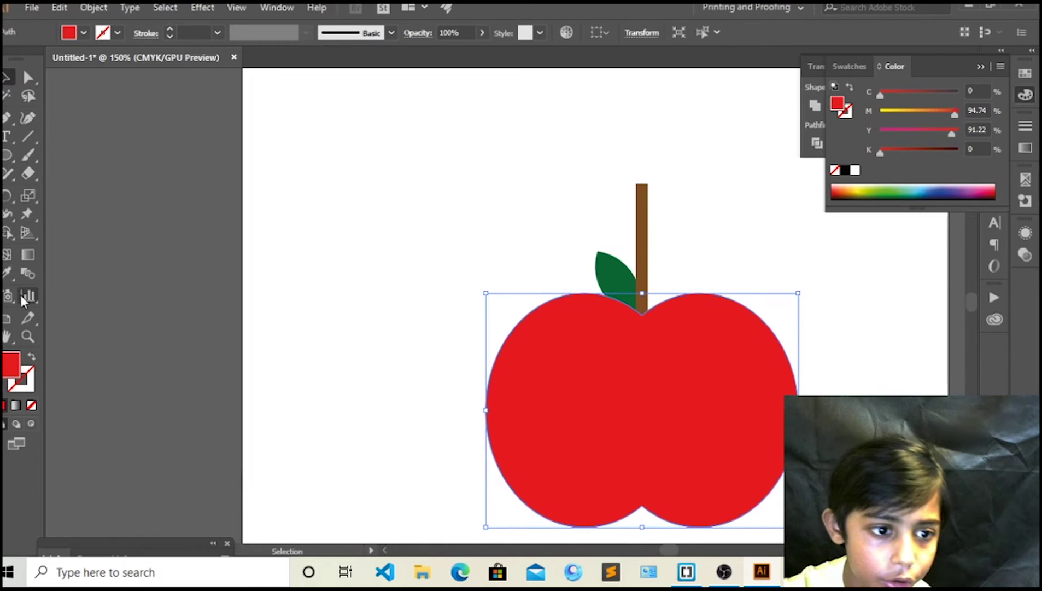
click(8, 255)
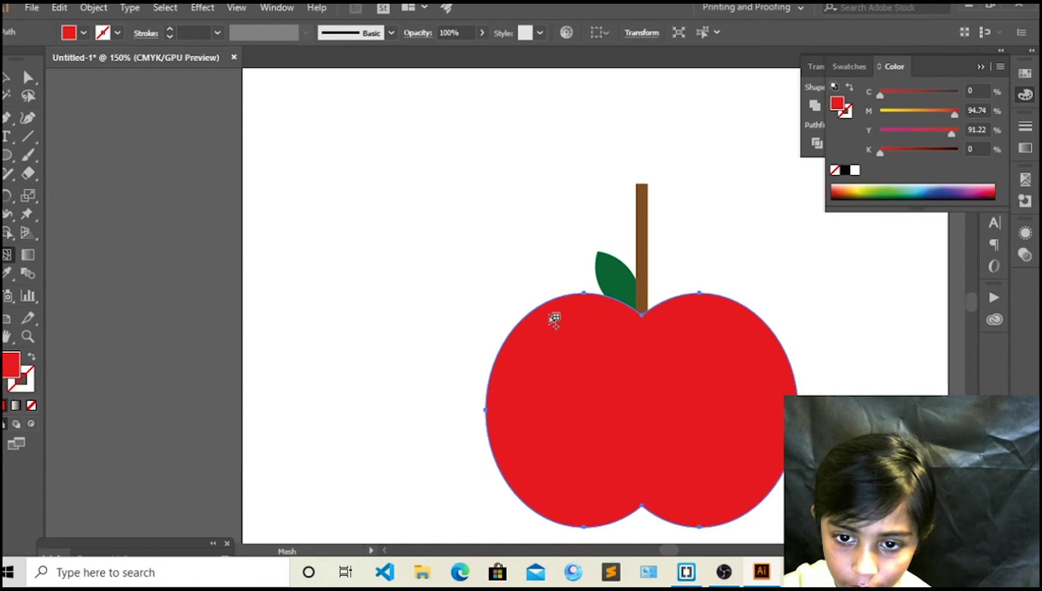
click(589, 352)
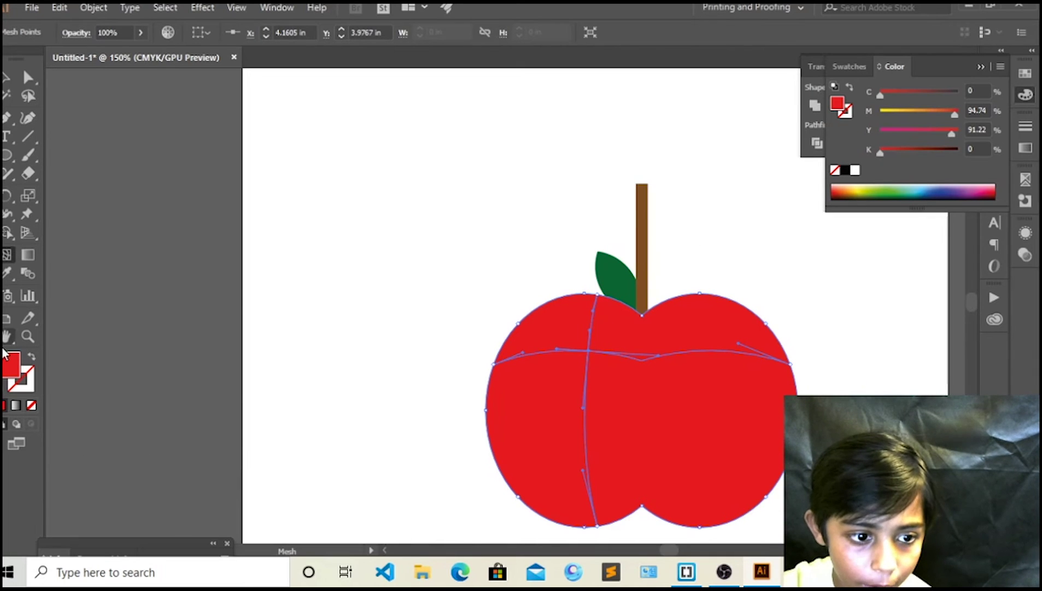
- Colour the first upper-left mesh point white
double_click(13, 371)
drag(346, 256, 298, 182)
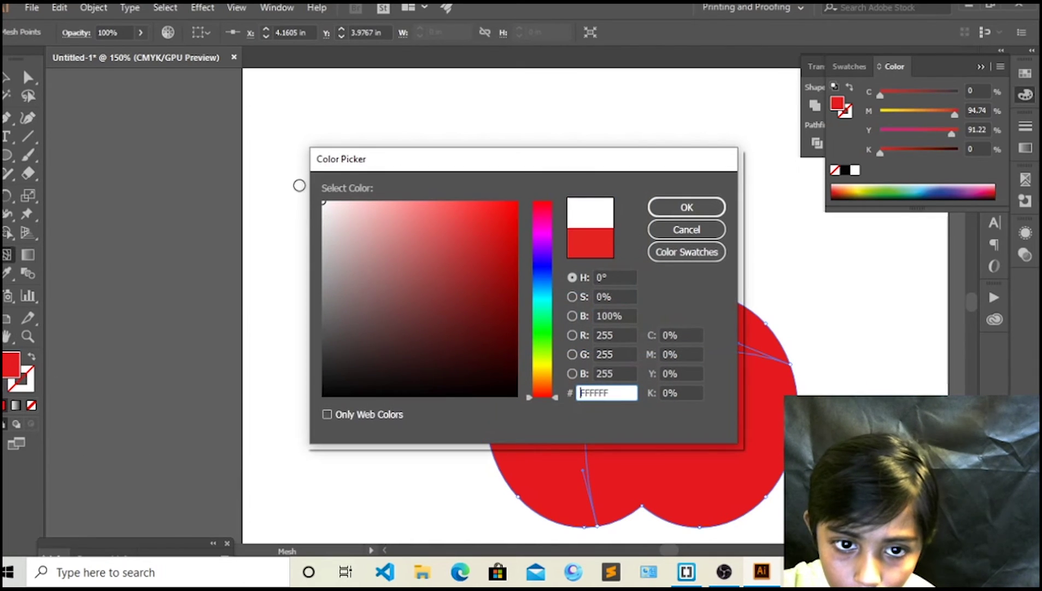
key(Return)
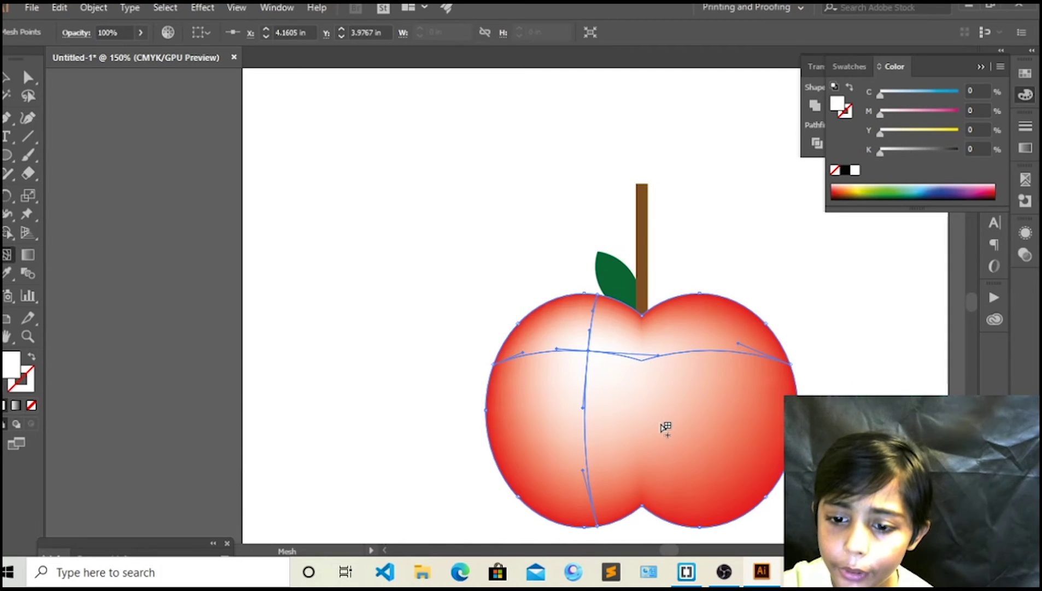
- Add a lower mesh point and eyedrop red onto it and the lower-left mesh area
click(660, 422)
click(10, 272)
click(726, 304)
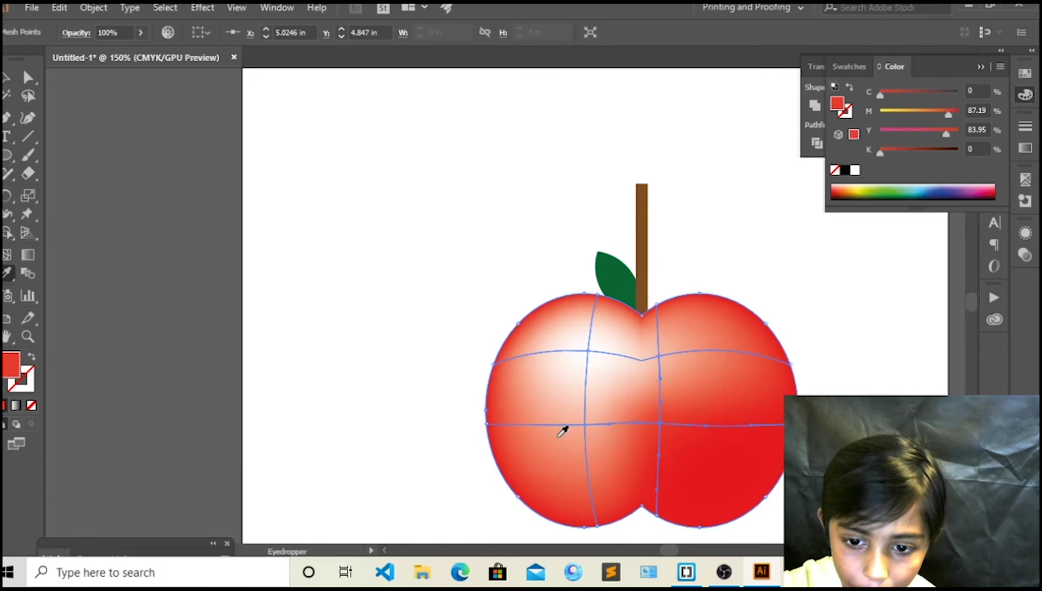
click(582, 442)
key(ctrl+z)
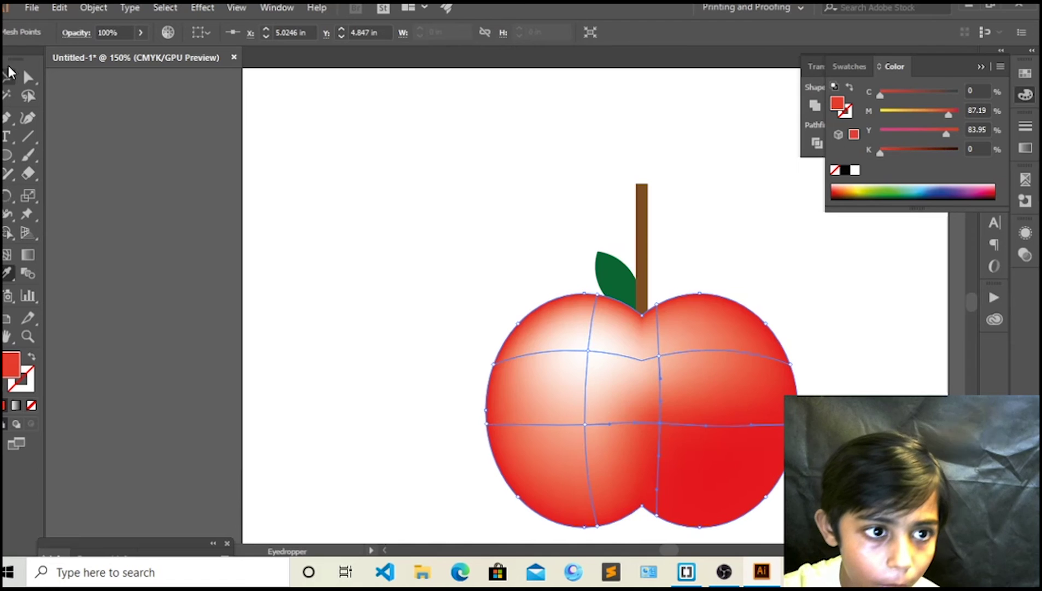
key(u)
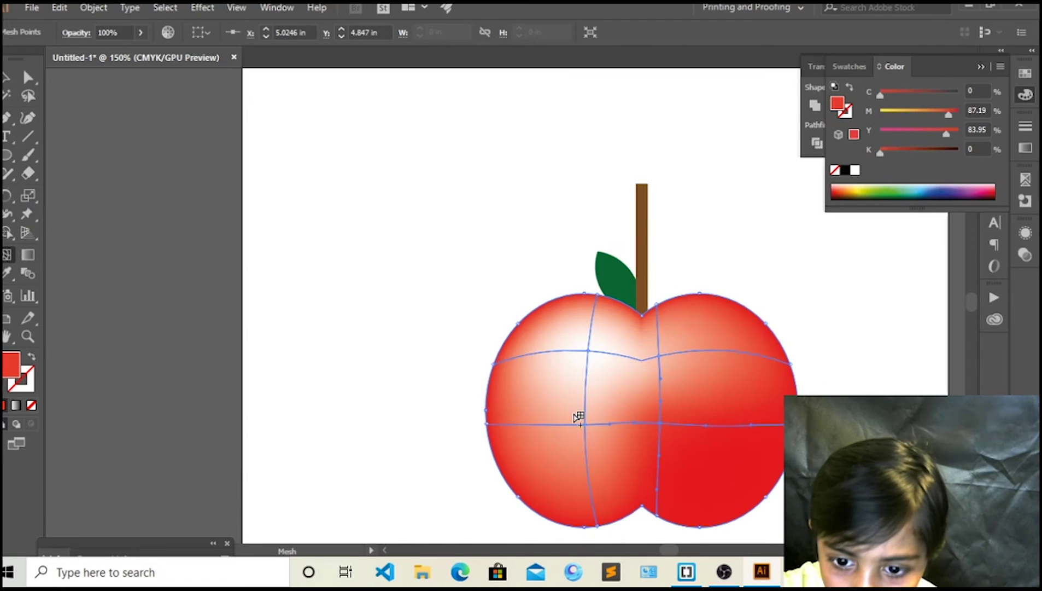
click(587, 424)
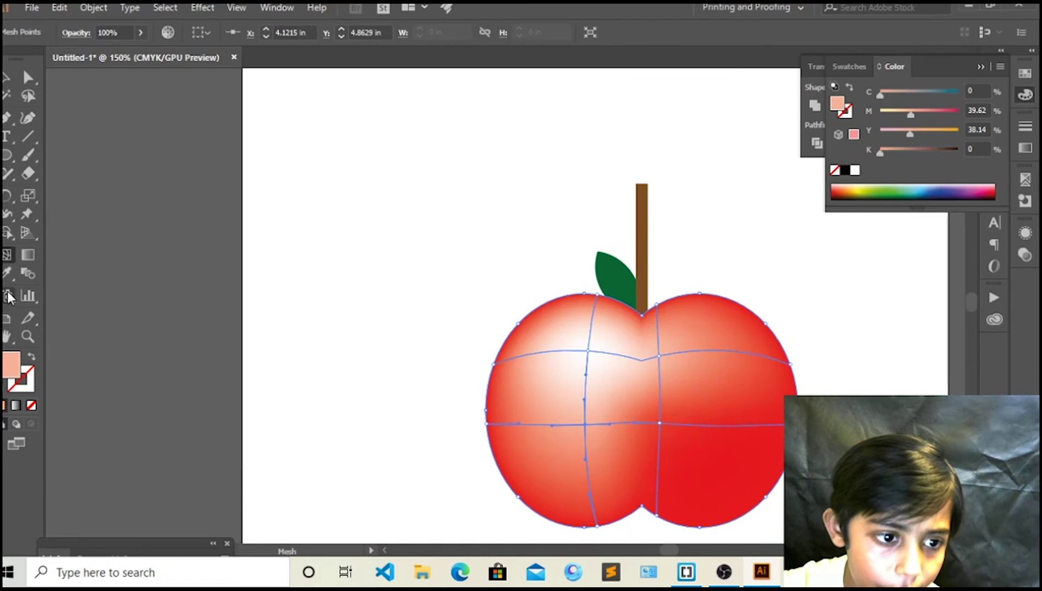
click(7, 272)
click(529, 462)
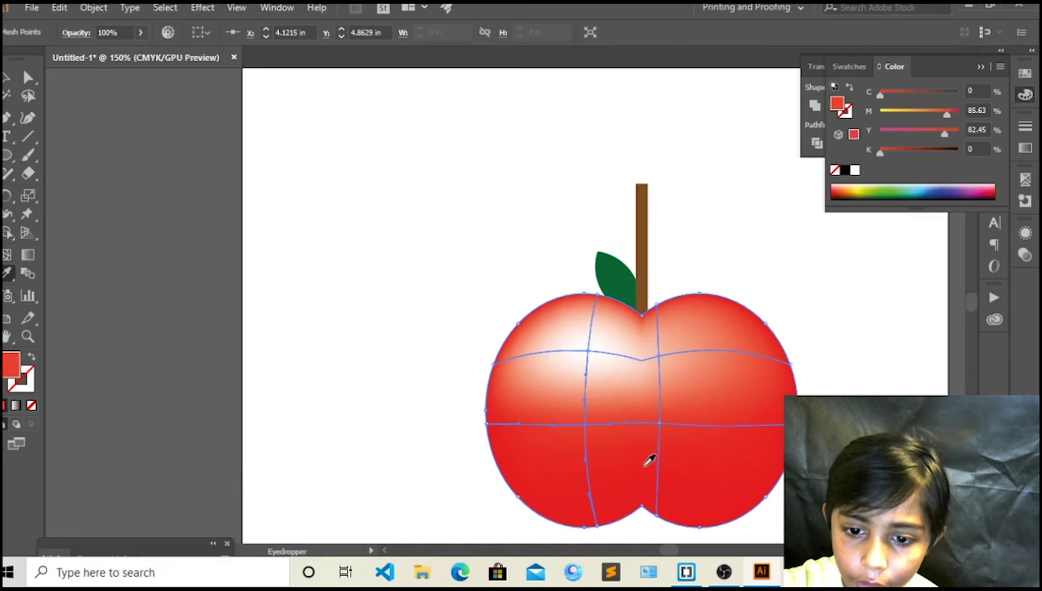
click(758, 472)
- Eyedrop red onto the apple's upper-centre mesh point, leaving only the white highlight
click(7, 77)
click(712, 290)
click(629, 397)
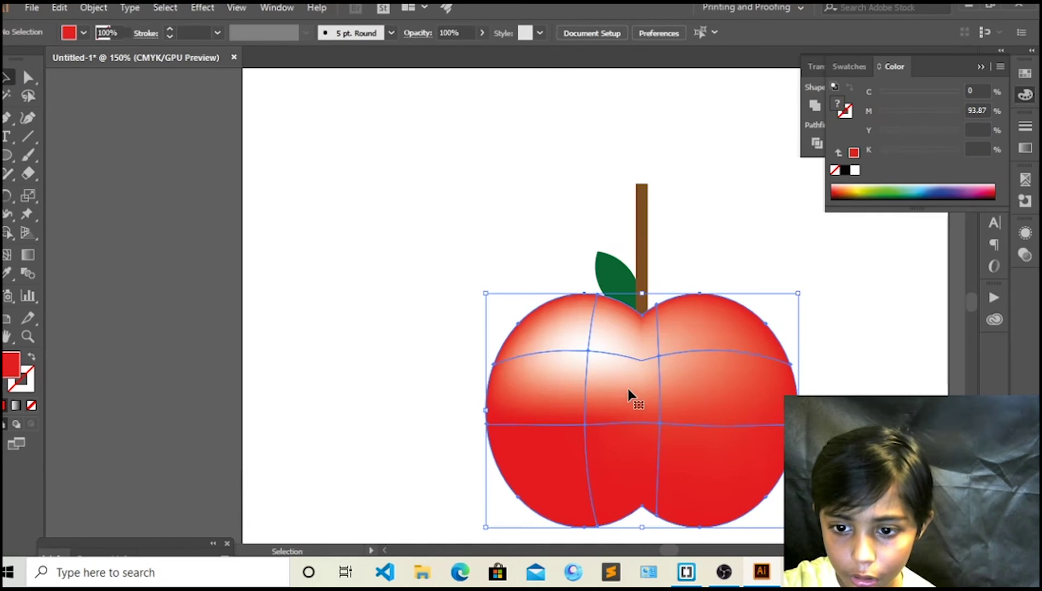
key(u)
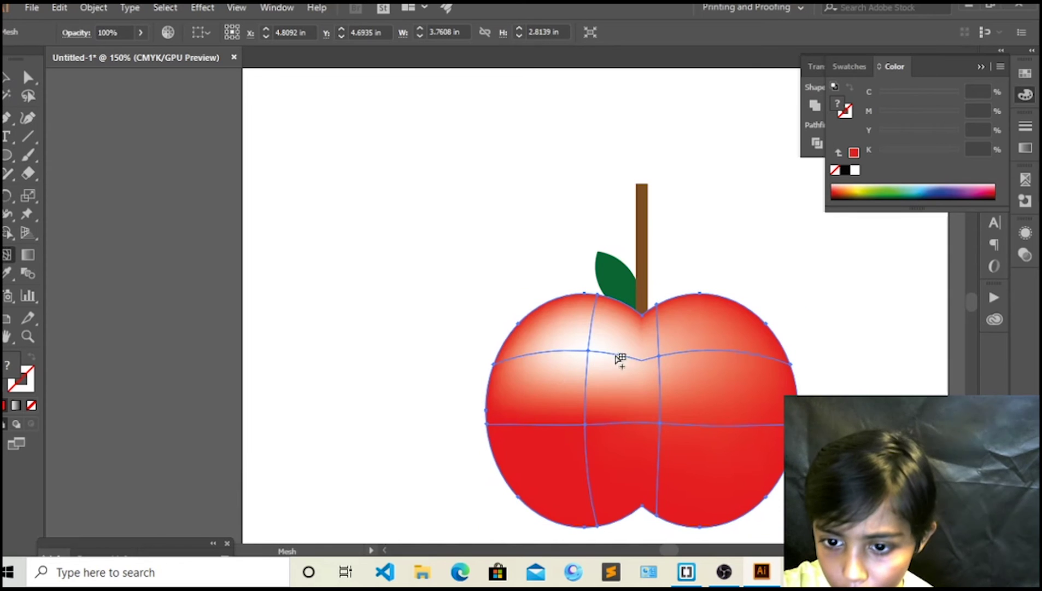
click(660, 356)
click(7, 273)
click(708, 455)
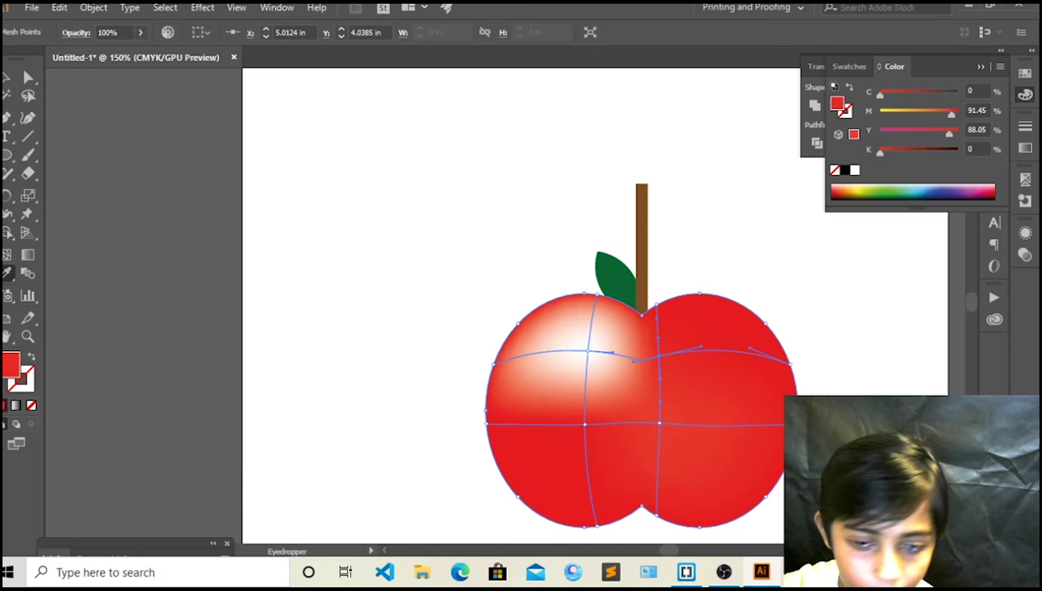
key(v)
click(382, 147)
mouse_move(591, 328)
mouse_down()
mouse_move(474, 305)
mouse_move(500, 345)
mouse_up()
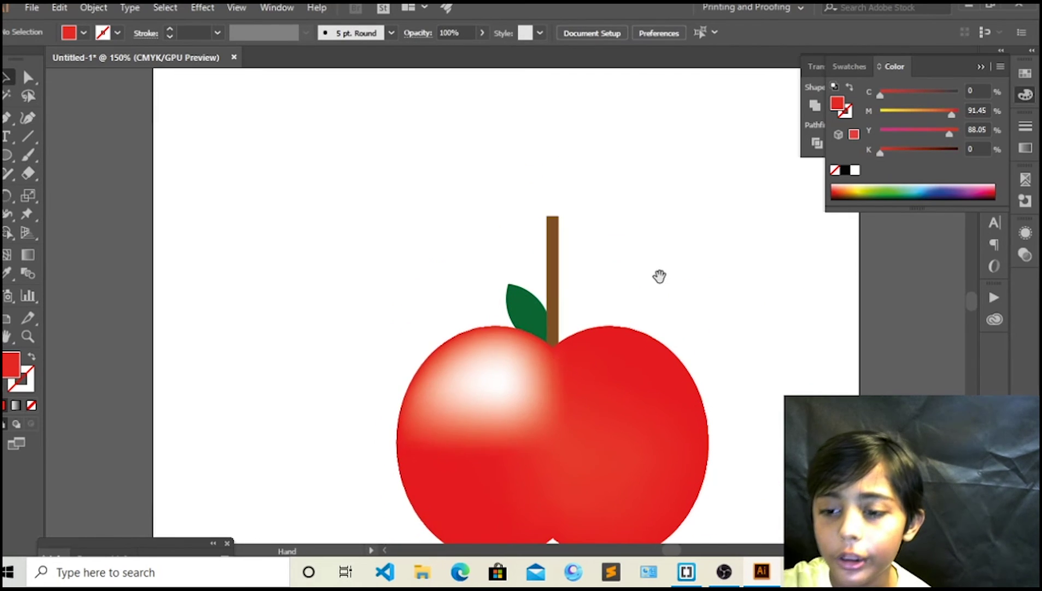
key(ctrl+minus)
key(ctrl+minus)
key(ctrl+plus)
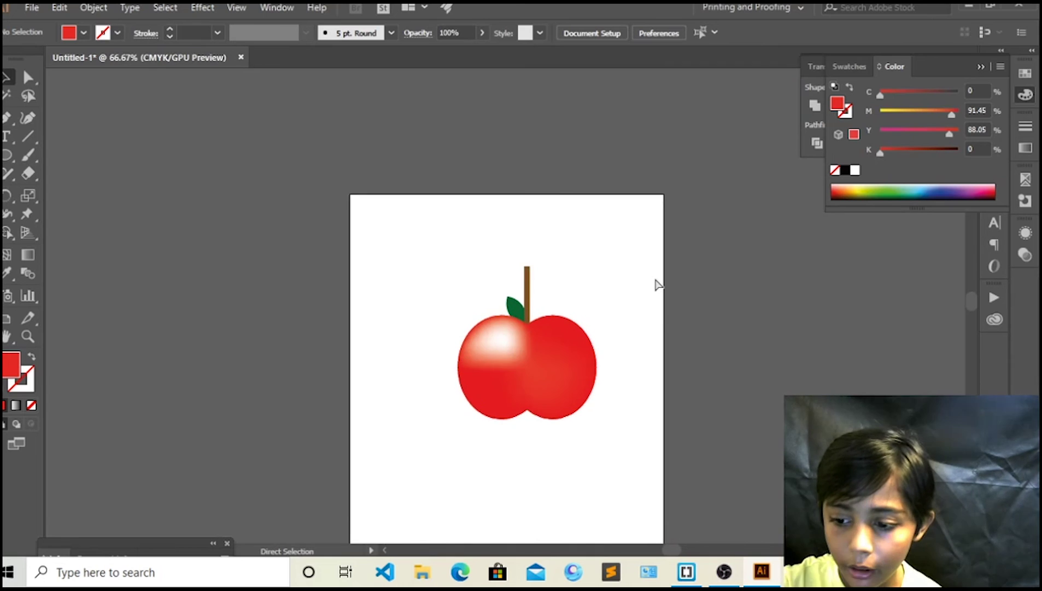
mouse_move(654, 276)
mouse_down()
mouse_move(615, 26)
mouse_move(604, 75)
mouse_up()
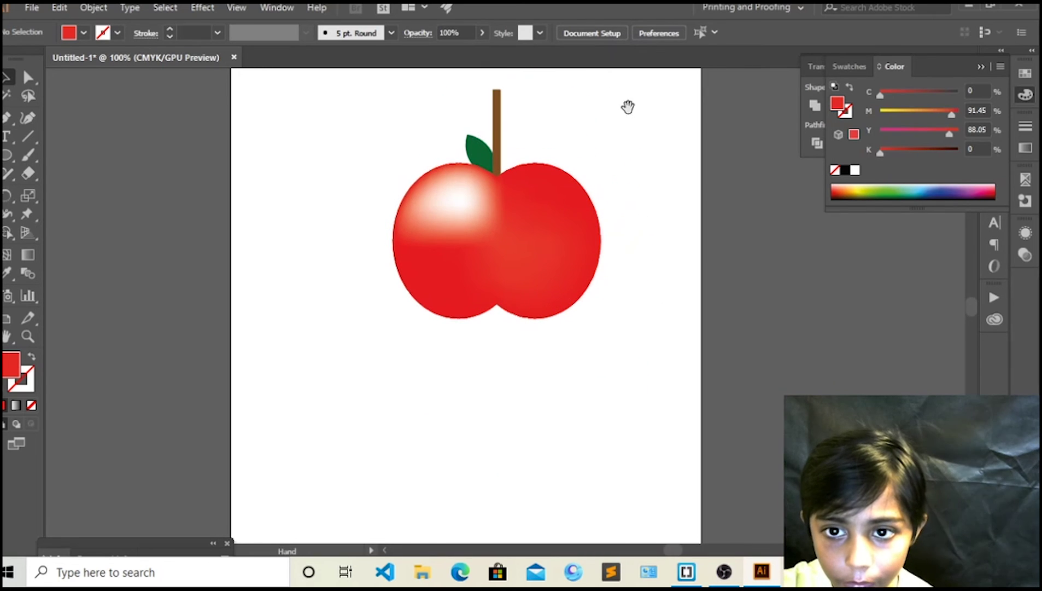
drag(504, 251, 369, 423)
click(562, 286)
drag(535, 287, 458, 269)
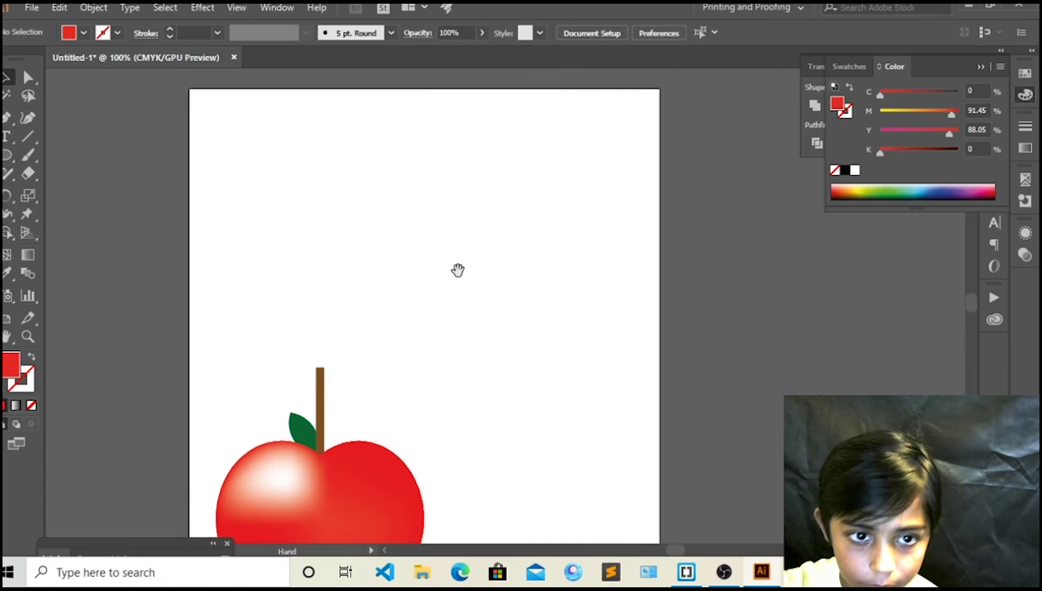
- Draw a tall oval, curve it into a mango outline, and set magenta to 0 for yellow
click(6, 156)
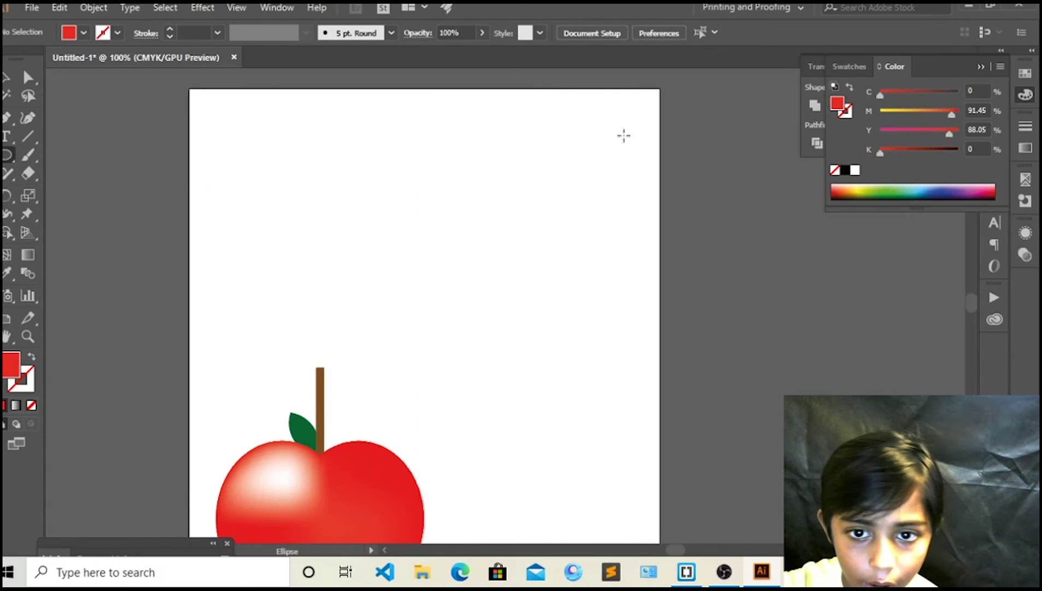
drag(565, 158, 409, 376)
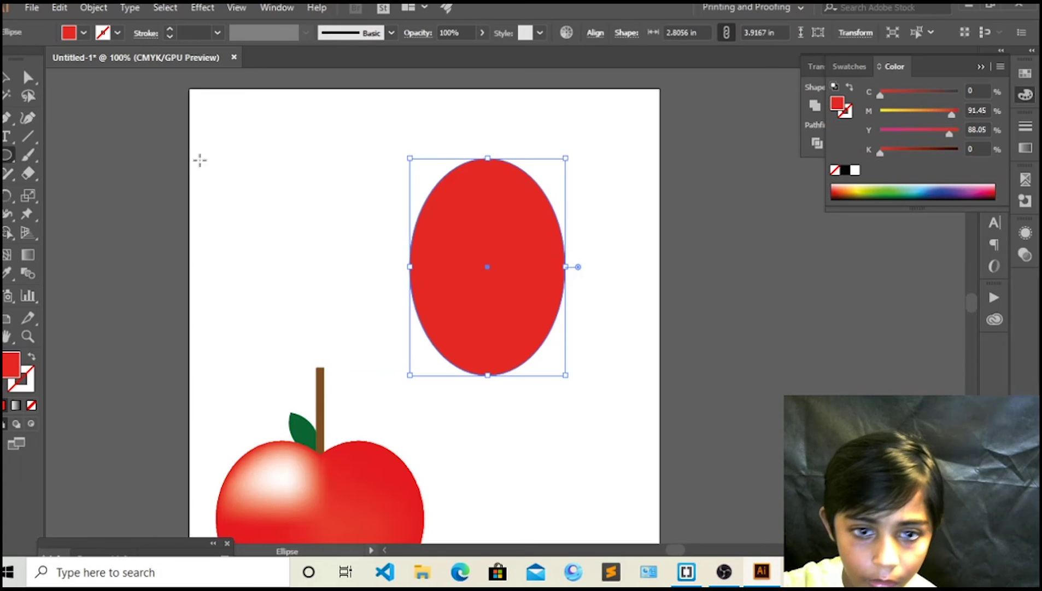
click(28, 117)
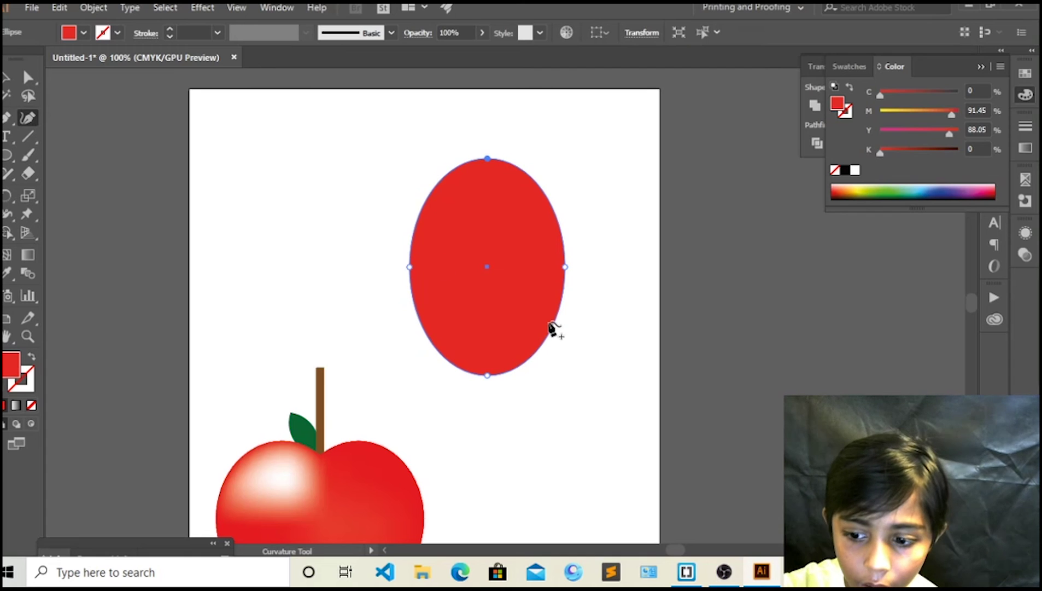
drag(552, 326, 517, 303)
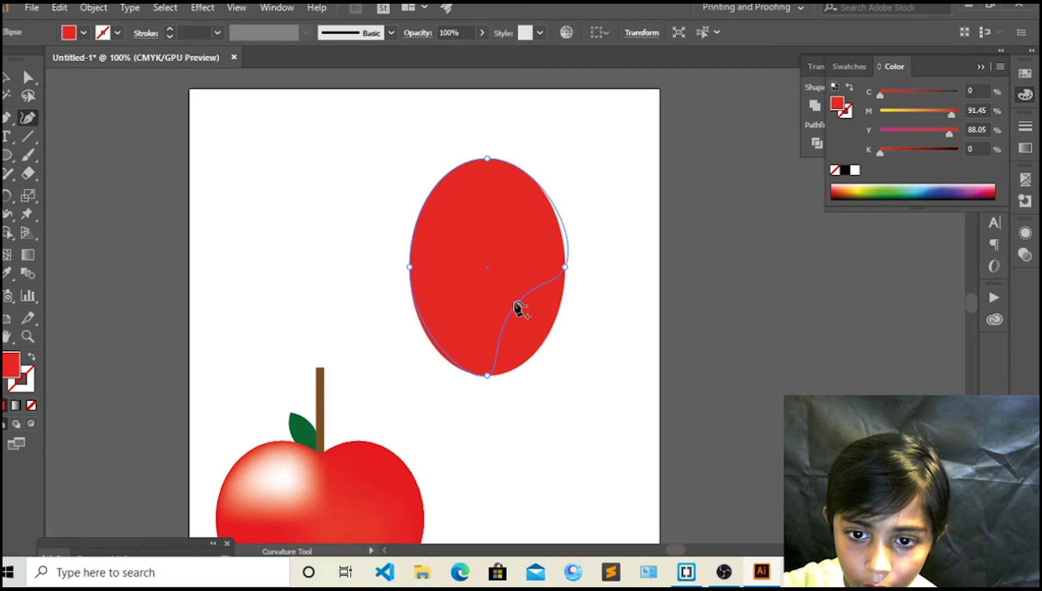
drag(565, 267, 564, 257)
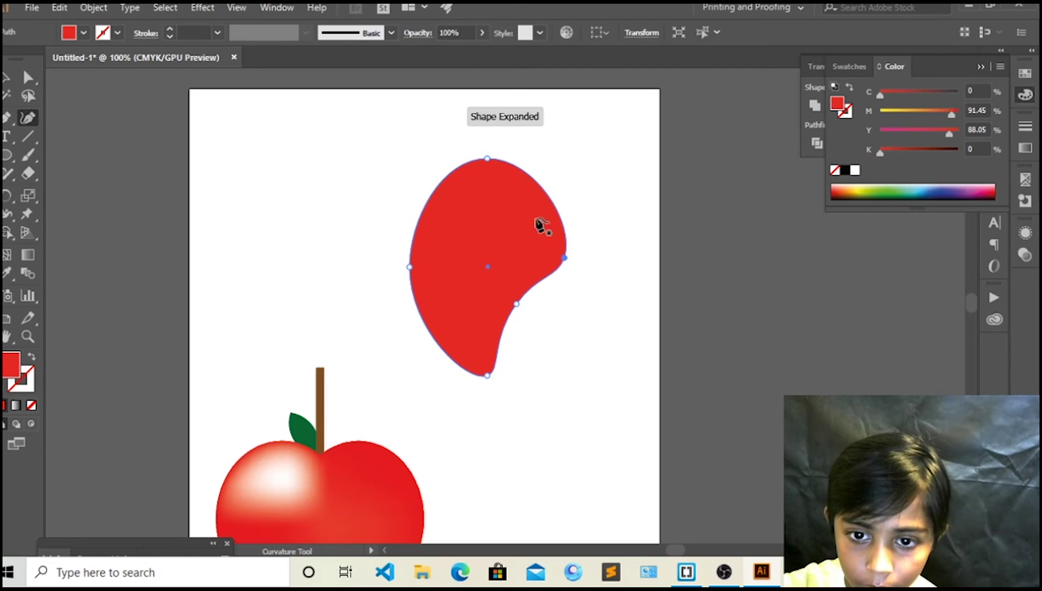
click(5, 80)
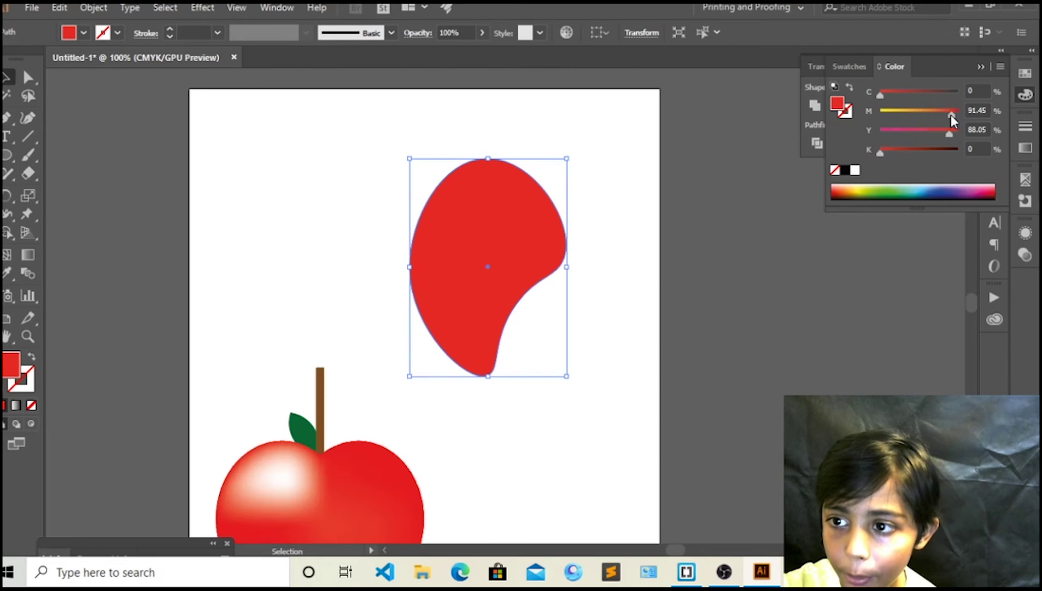
drag(951, 114, 875, 115)
- Alt-drag a copy of the apple's stem and leaf onto the mango's top and nudge it right
click(608, 152)
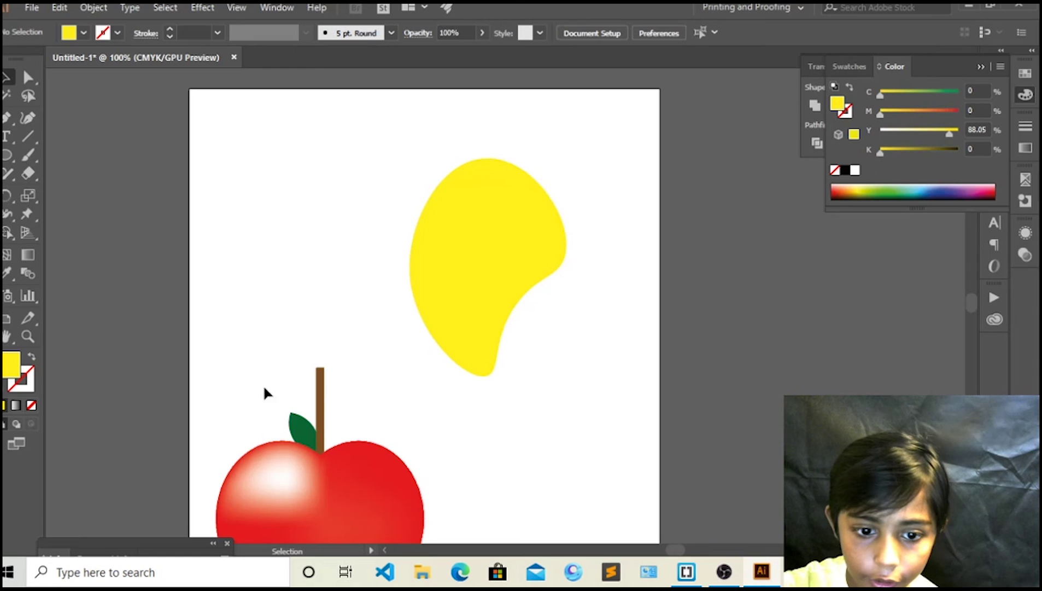
click(323, 407)
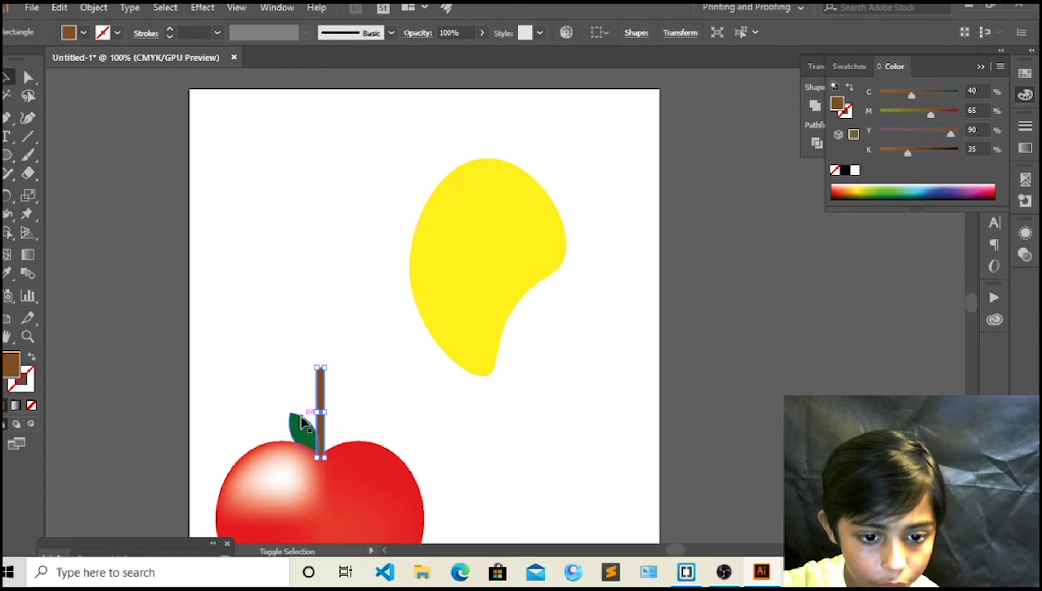
shift+click(302, 429)
mouse_move(303, 429)
mouse_down()
mouse_move(473, 145)
mouse_move(473, 157)
mouse_up()
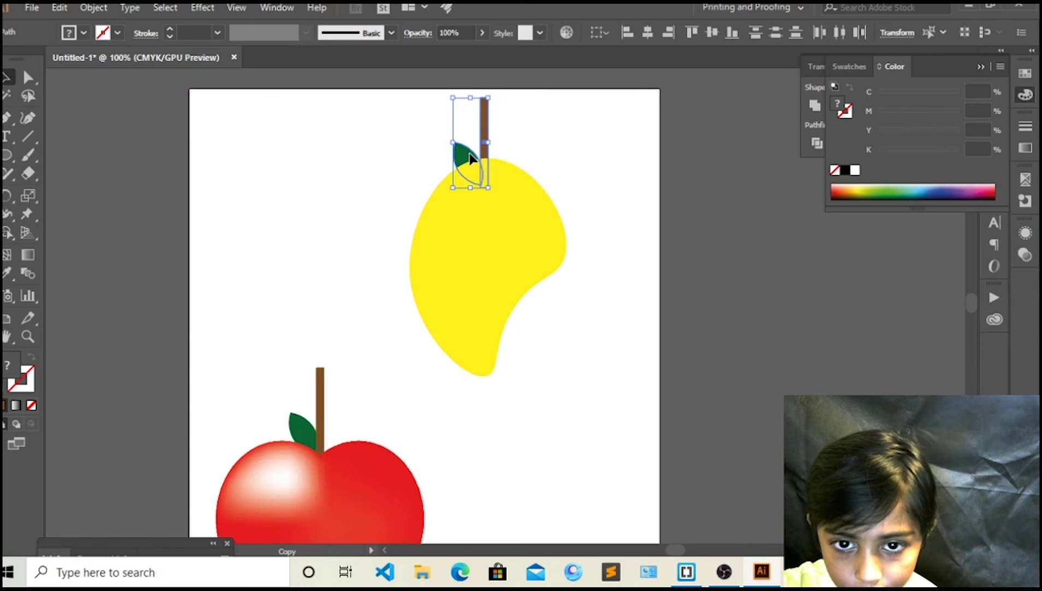
click(580, 158)
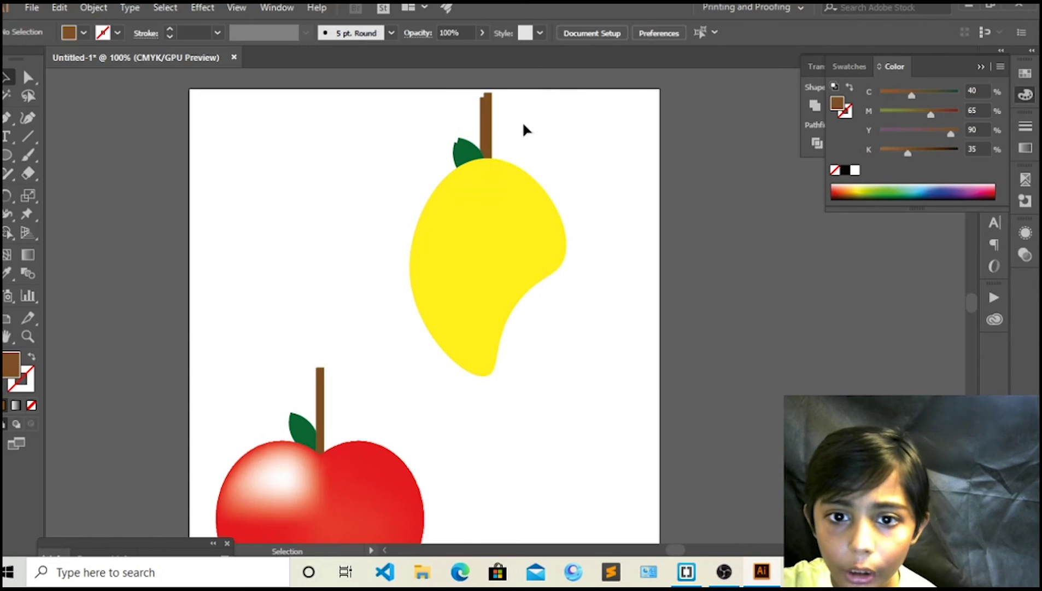
click(475, 148)
click(482, 140)
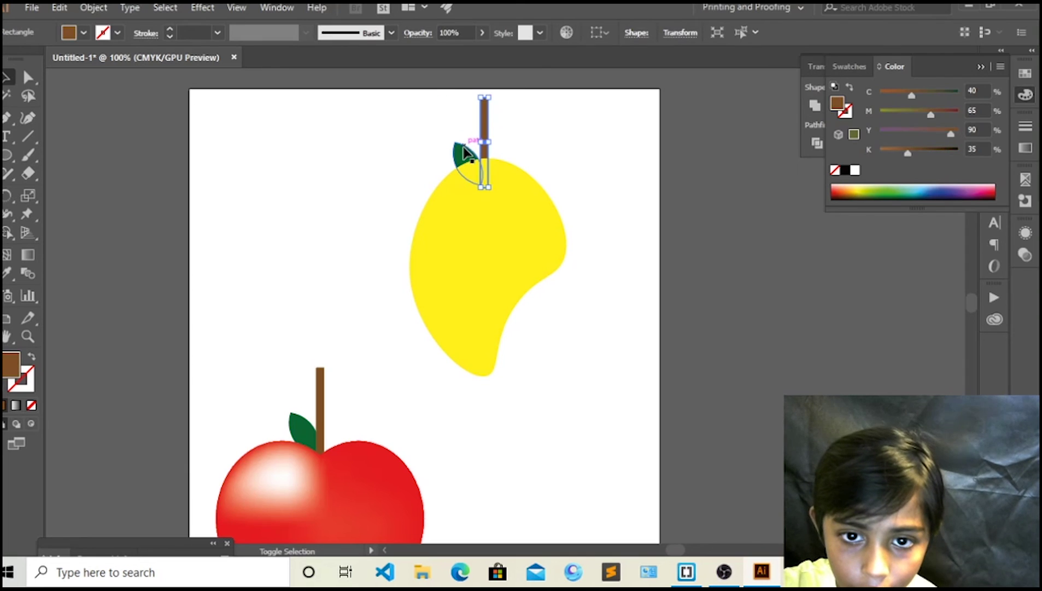
shift+click(464, 155)
mouse_move(464, 154)
mouse_down()
mouse_move(481, 149)
mouse_move(469, 150)
mouse_up()
click(535, 131)
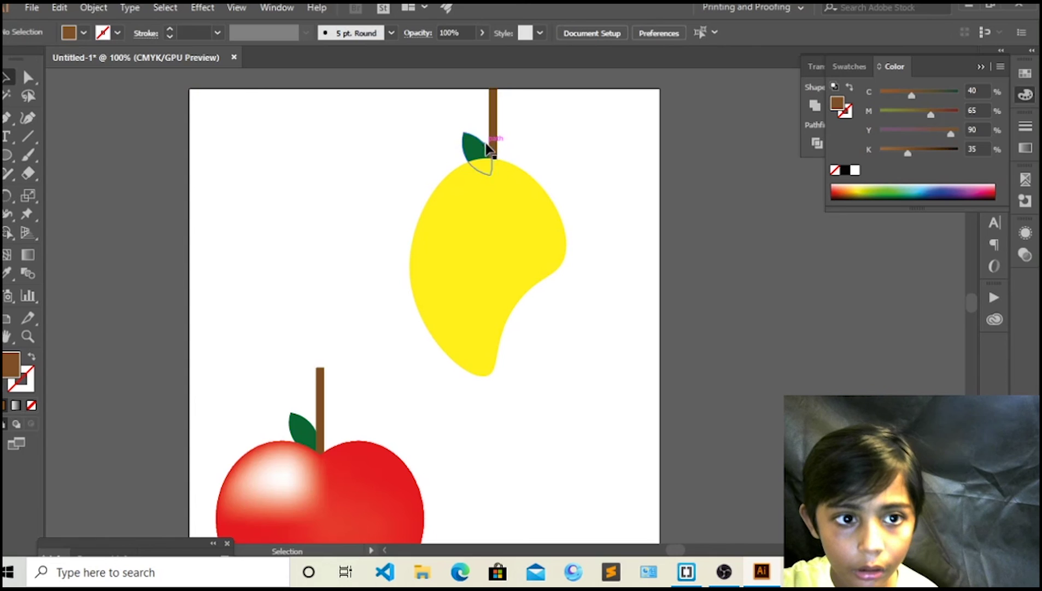
- Zoom in and shorten the mango's stem by dragging its top edge down
click(496, 96)
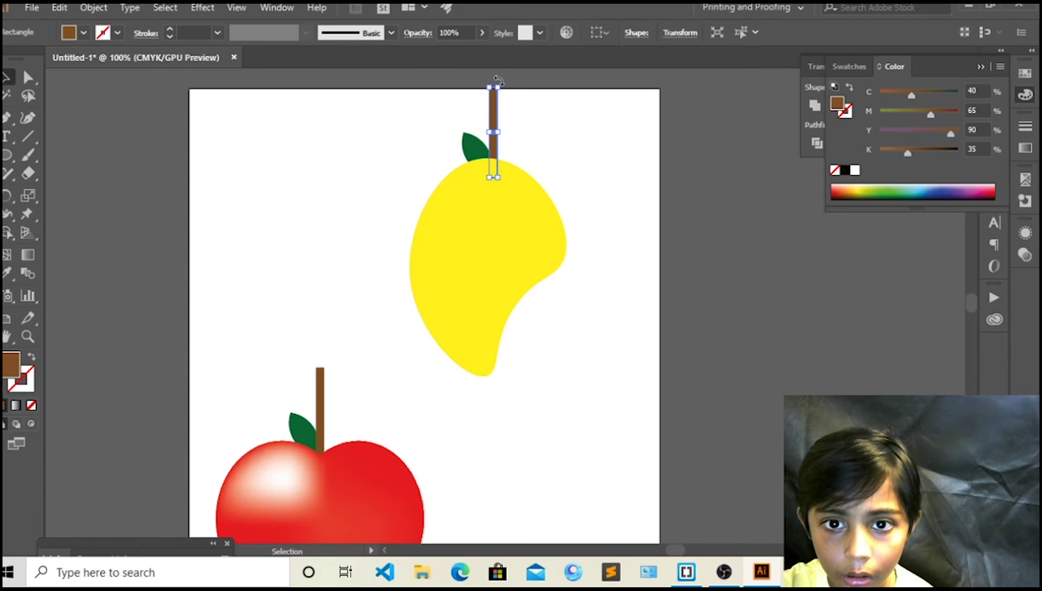
key(a)
key(ctrl+equal)
key(ctrl+equal)
key(ctrl+equal)
key(ctrl+equal)
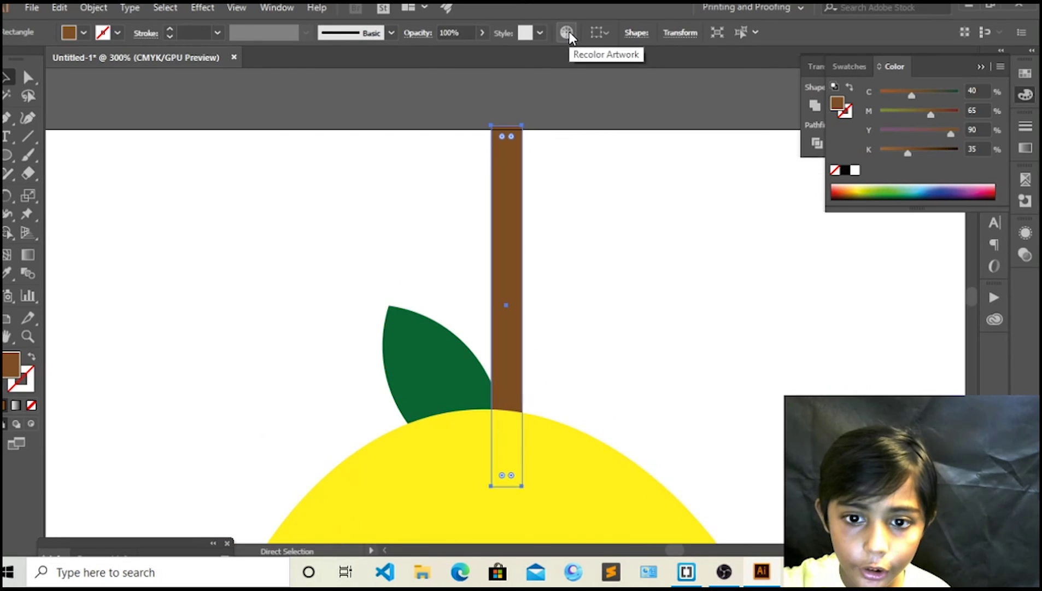
key(v)
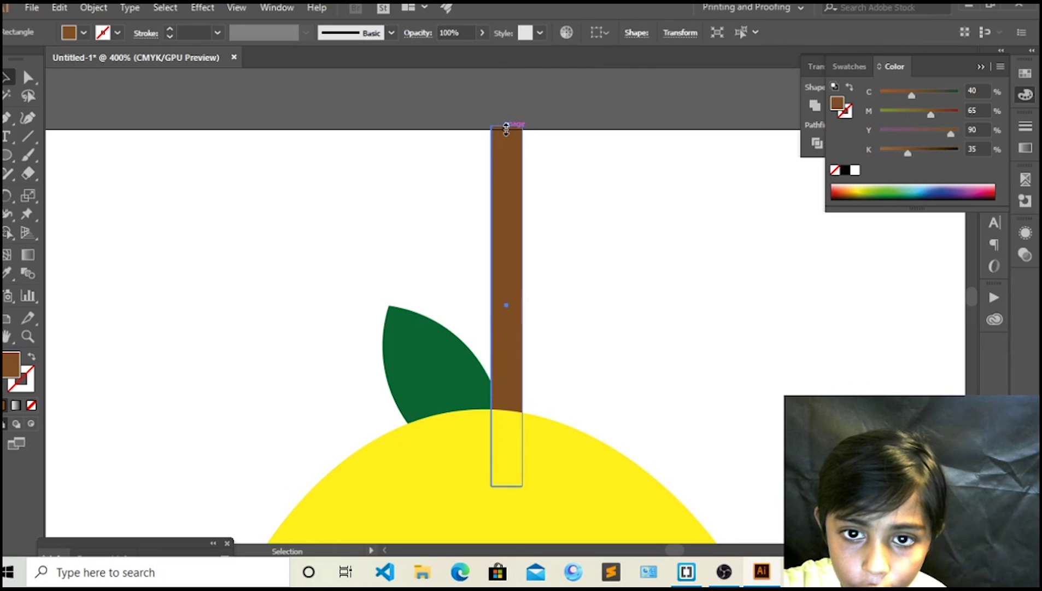
mouse_move(507, 127)
mouse_down()
mouse_move(507, 205)
mouse_move(514, 186)
mouse_up()
click(582, 121)
key(a)
key(ctrl+minus)
key(ctrl+minus)
key(ctrl+minus)
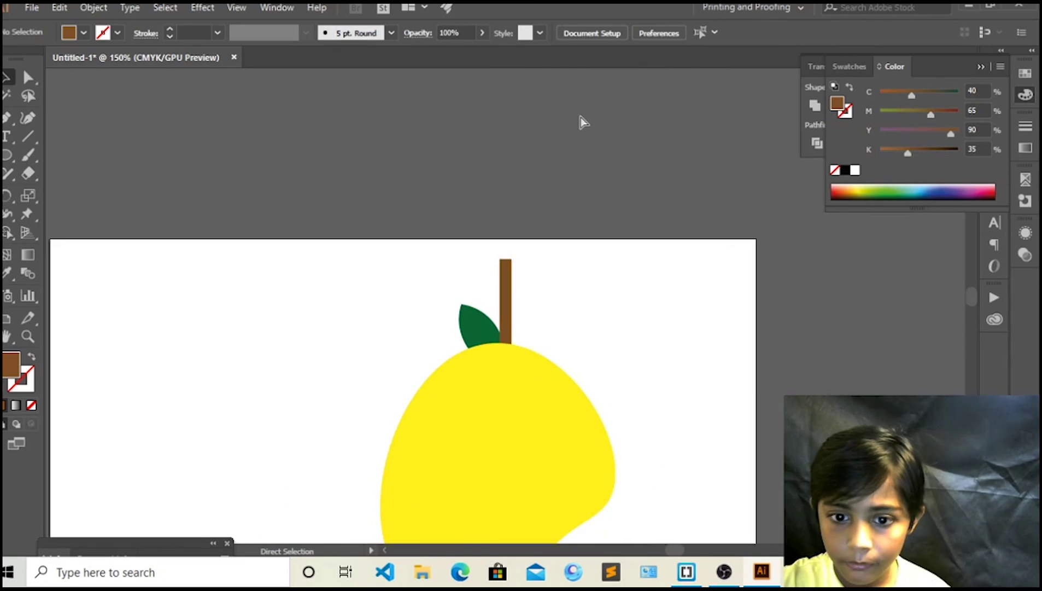
key(ctrl+equal)
key(v)
click(537, 265)
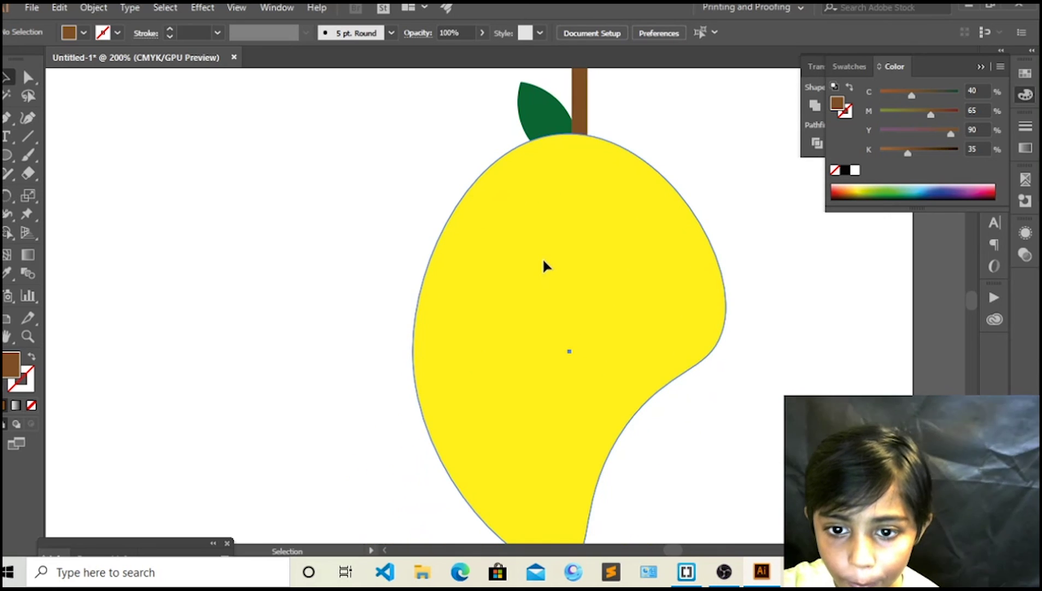
- Add a green Cyan 66 mesh point near the mango's top and a yellow-sampled point mid-body
click(543, 265)
click(6, 255)
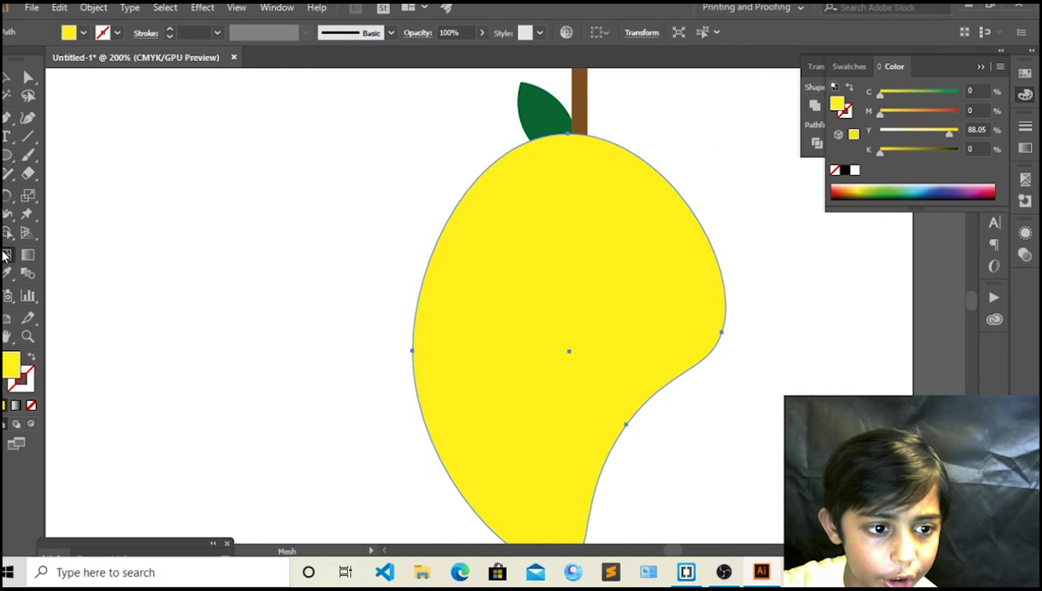
click(540, 182)
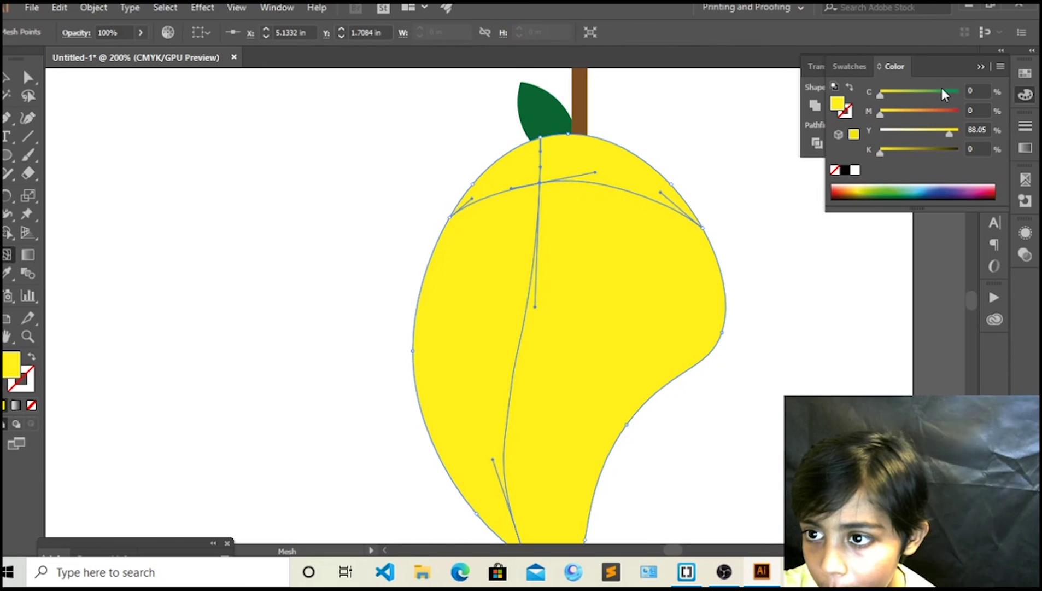
click(930, 91)
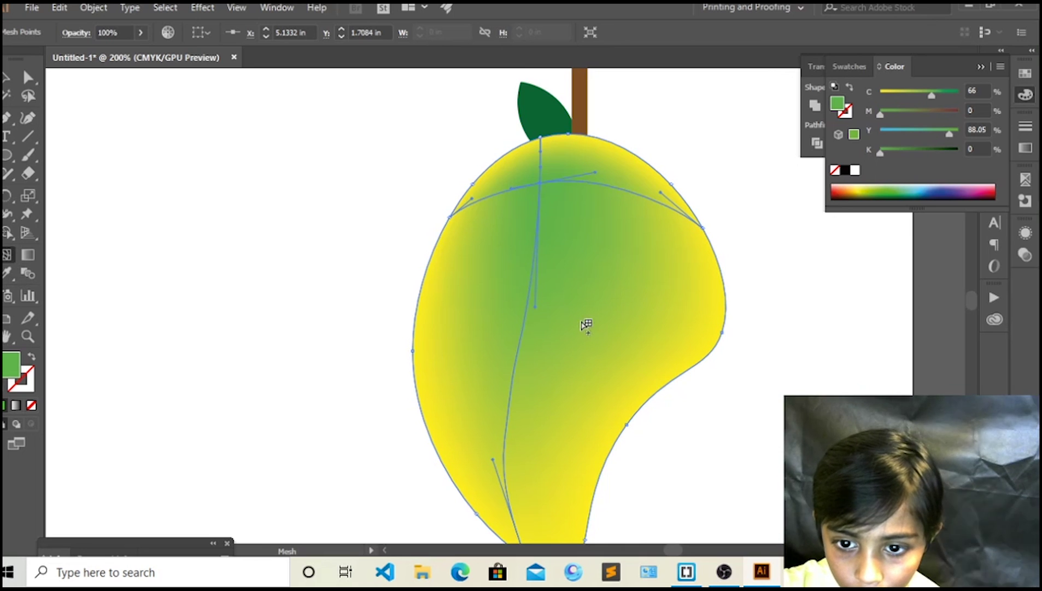
click(559, 327)
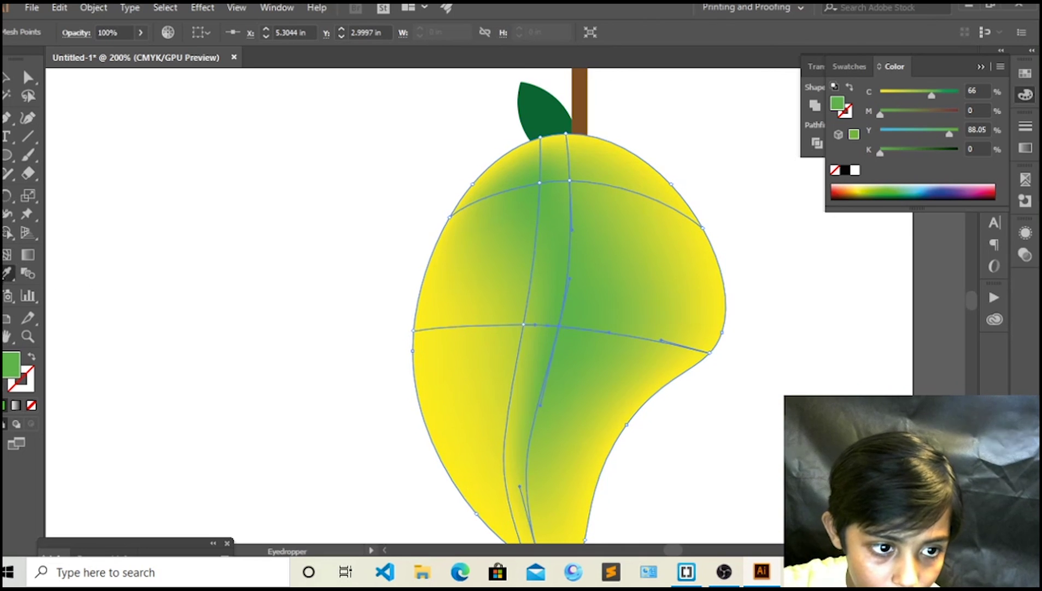
click(459, 350)
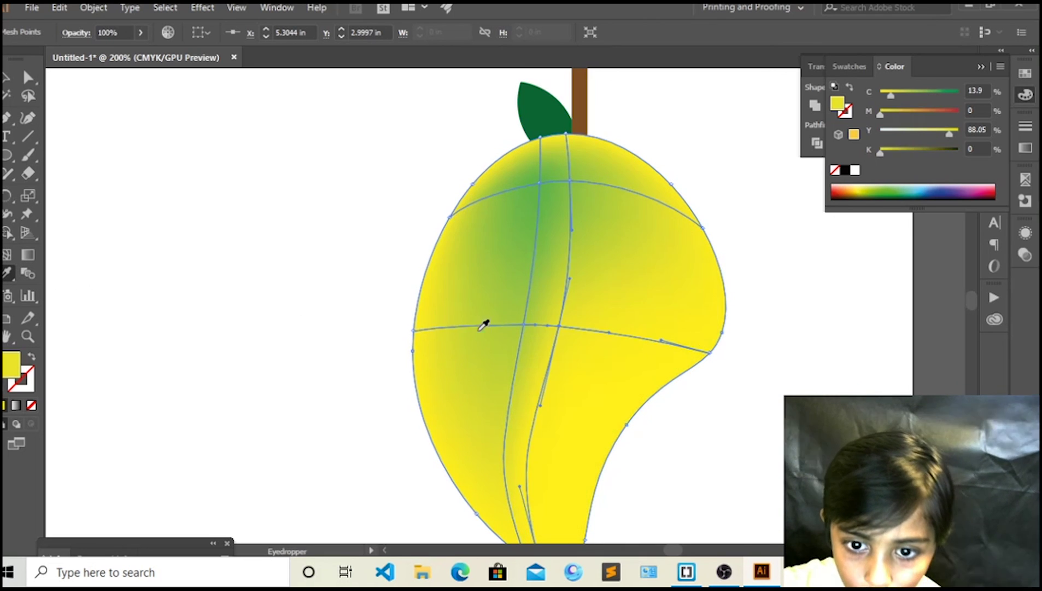
key(v)
click(290, 191)
key(a)
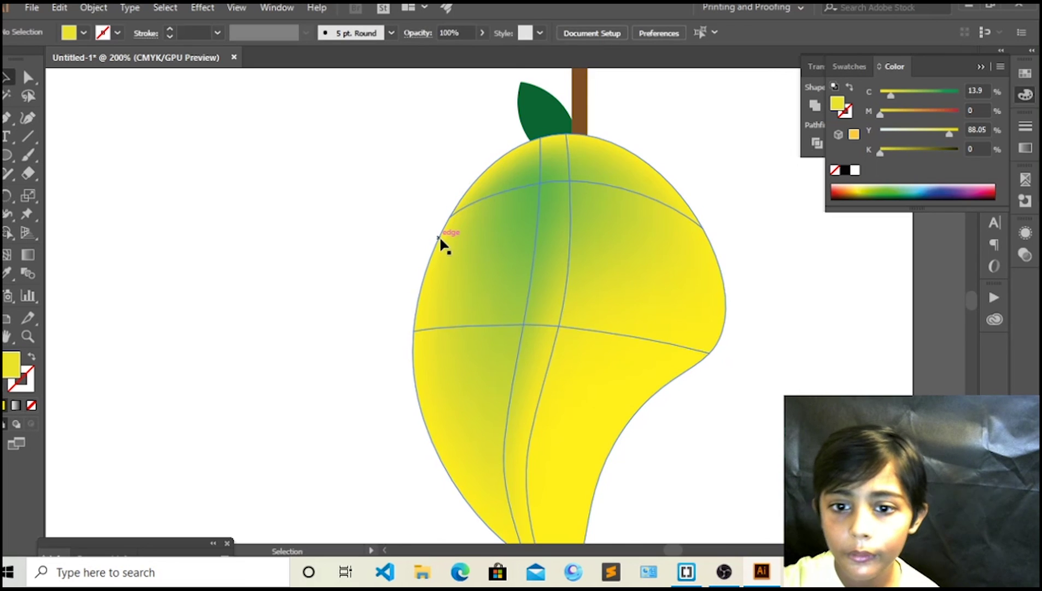
key(ctrl+minus)
key(ctrl+minus)
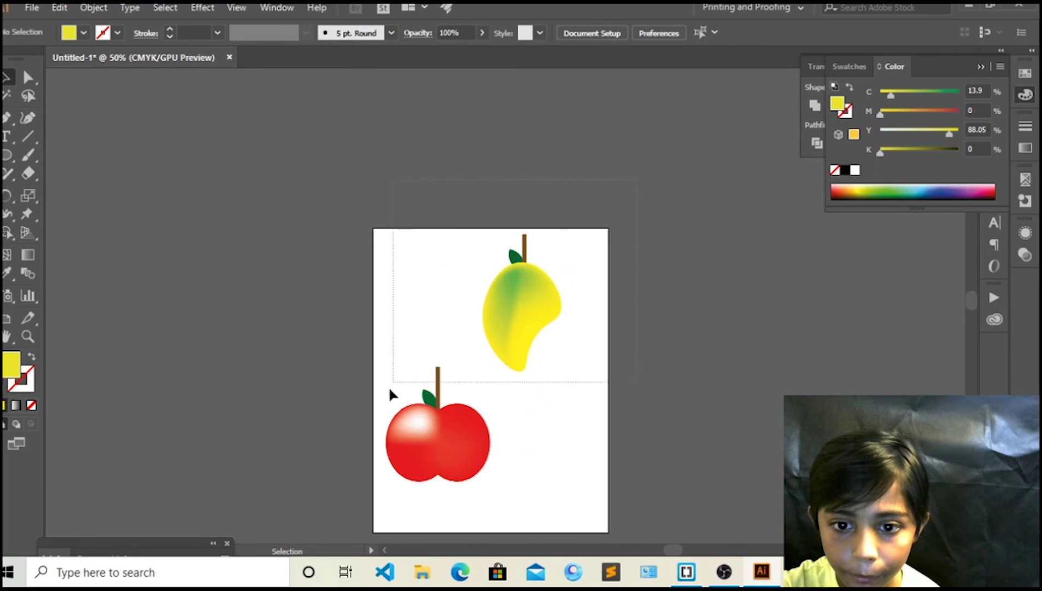
- Drag the mango down beside the red apple so both sit at the same height
drag(390, 393, 391, 389)
click(606, 228)
drag(540, 291, 575, 426)
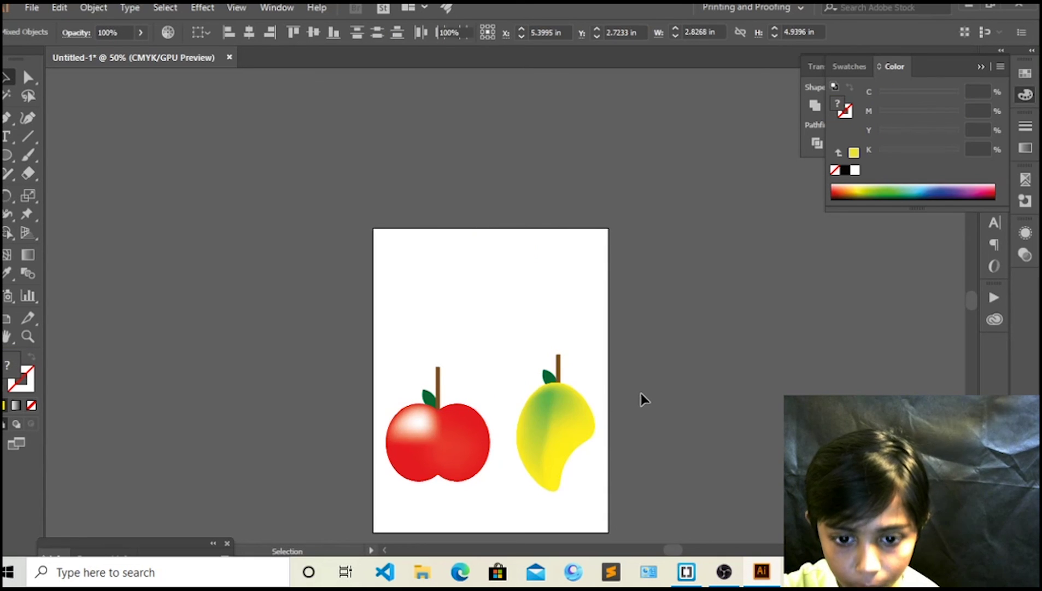
click(639, 396)
drag(629, 405, 658, 344)
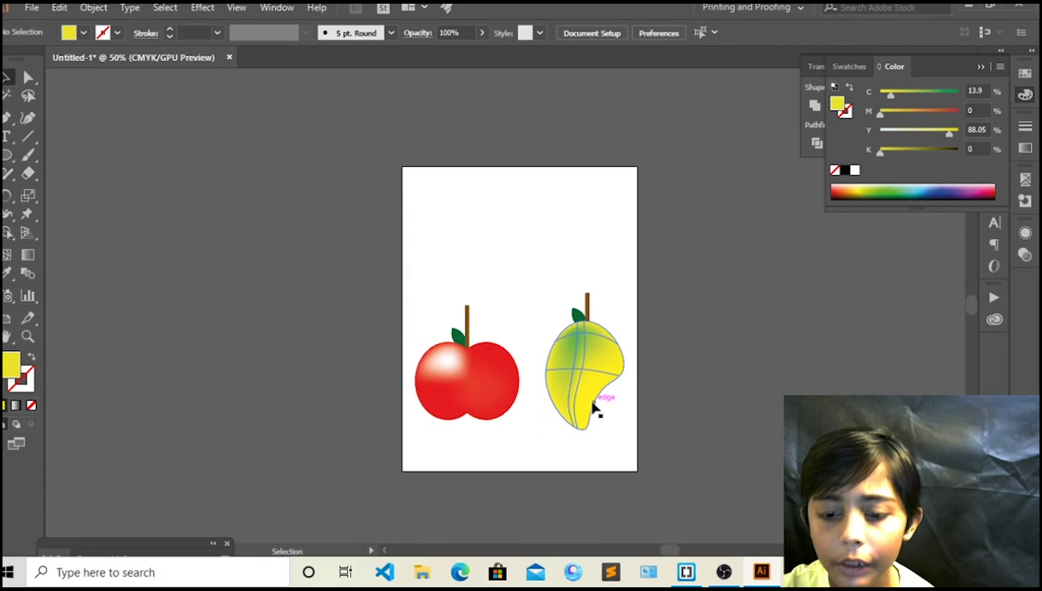